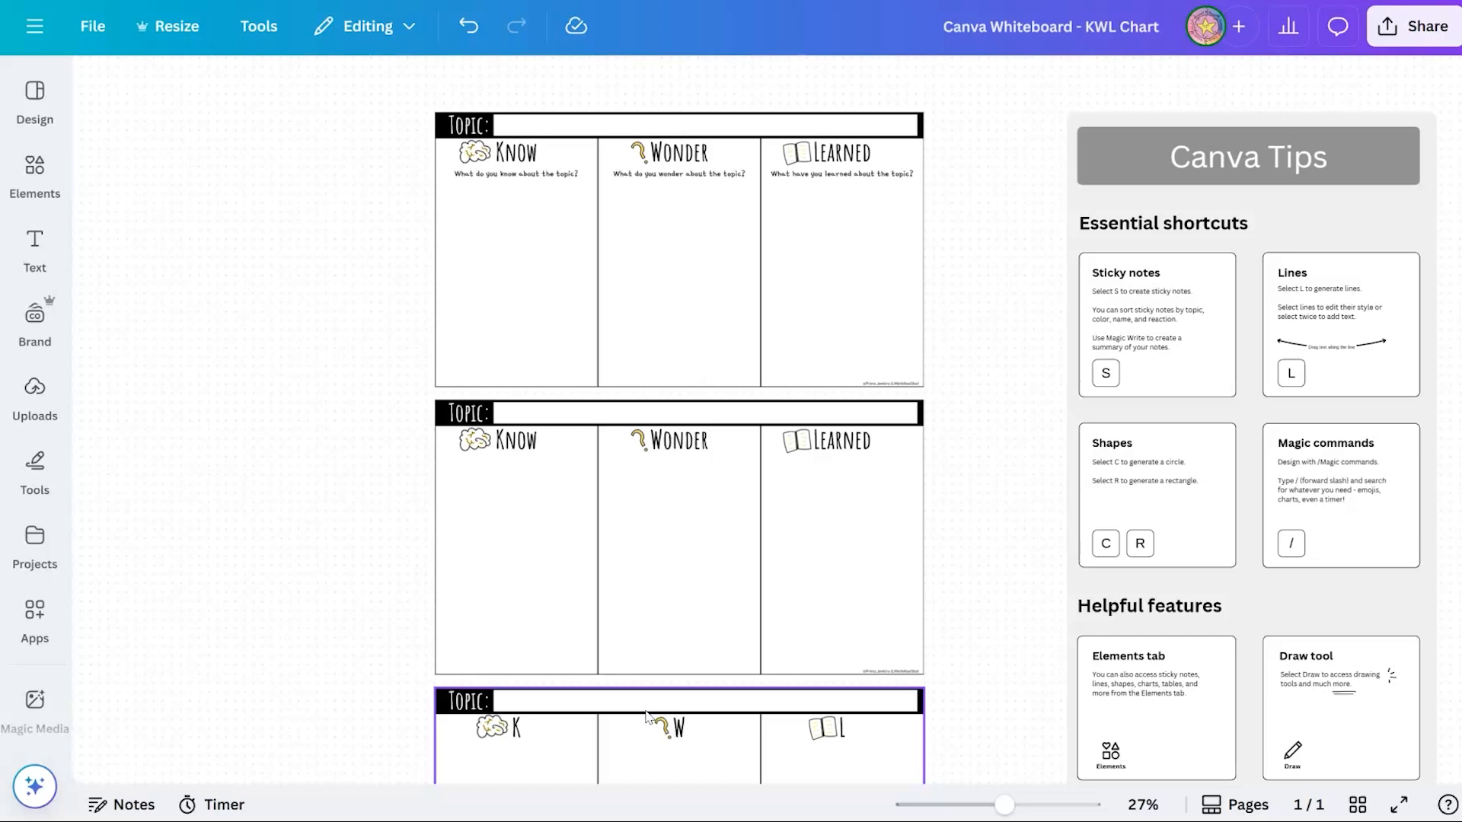
# Draw a red pen squiggle and a yellow highlighter squiggle in the blank space beside the charts
pyautogui.click(221, 501)
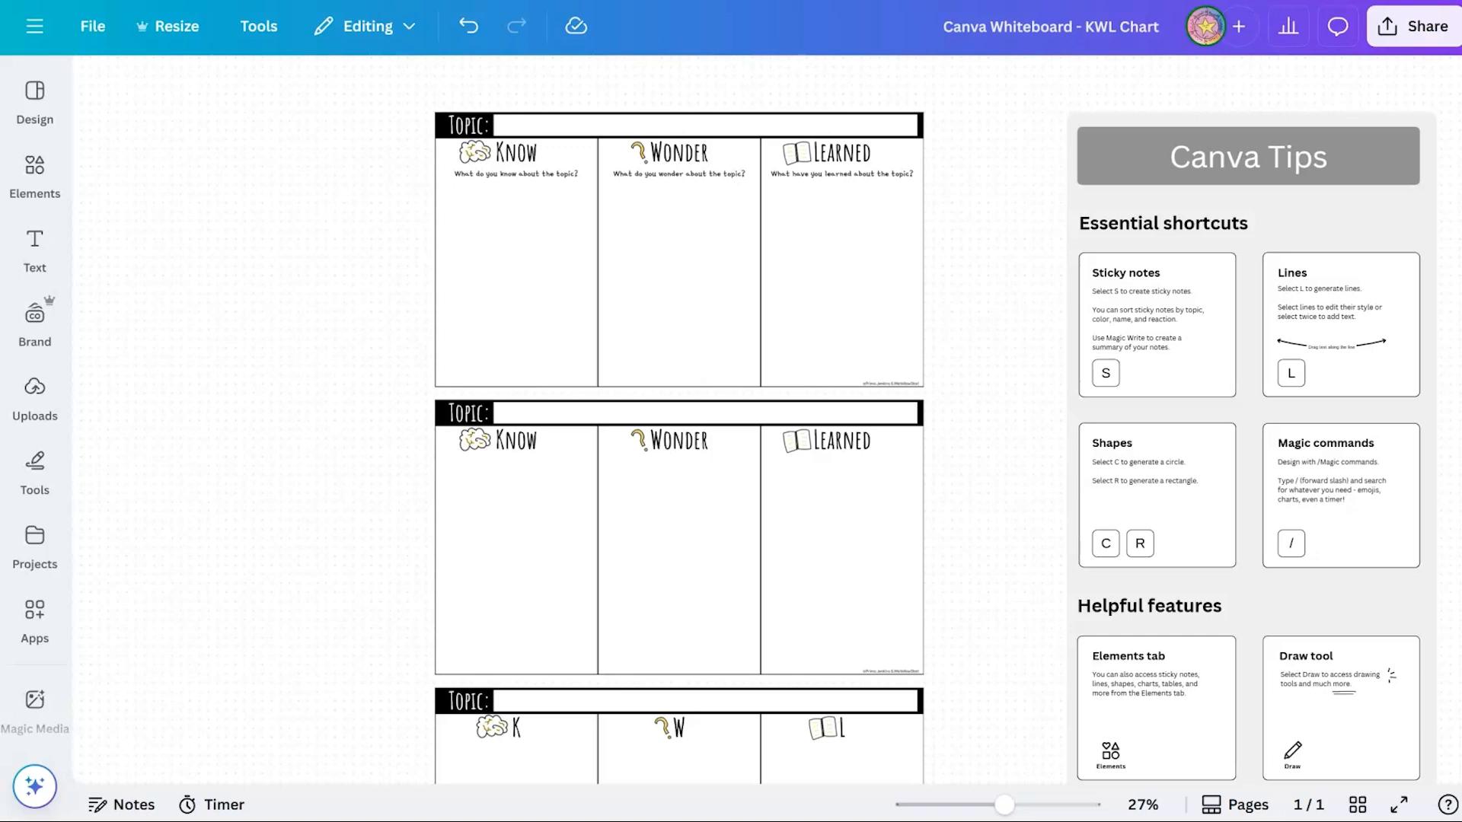
pyautogui.scroll(-2, 381, 362)
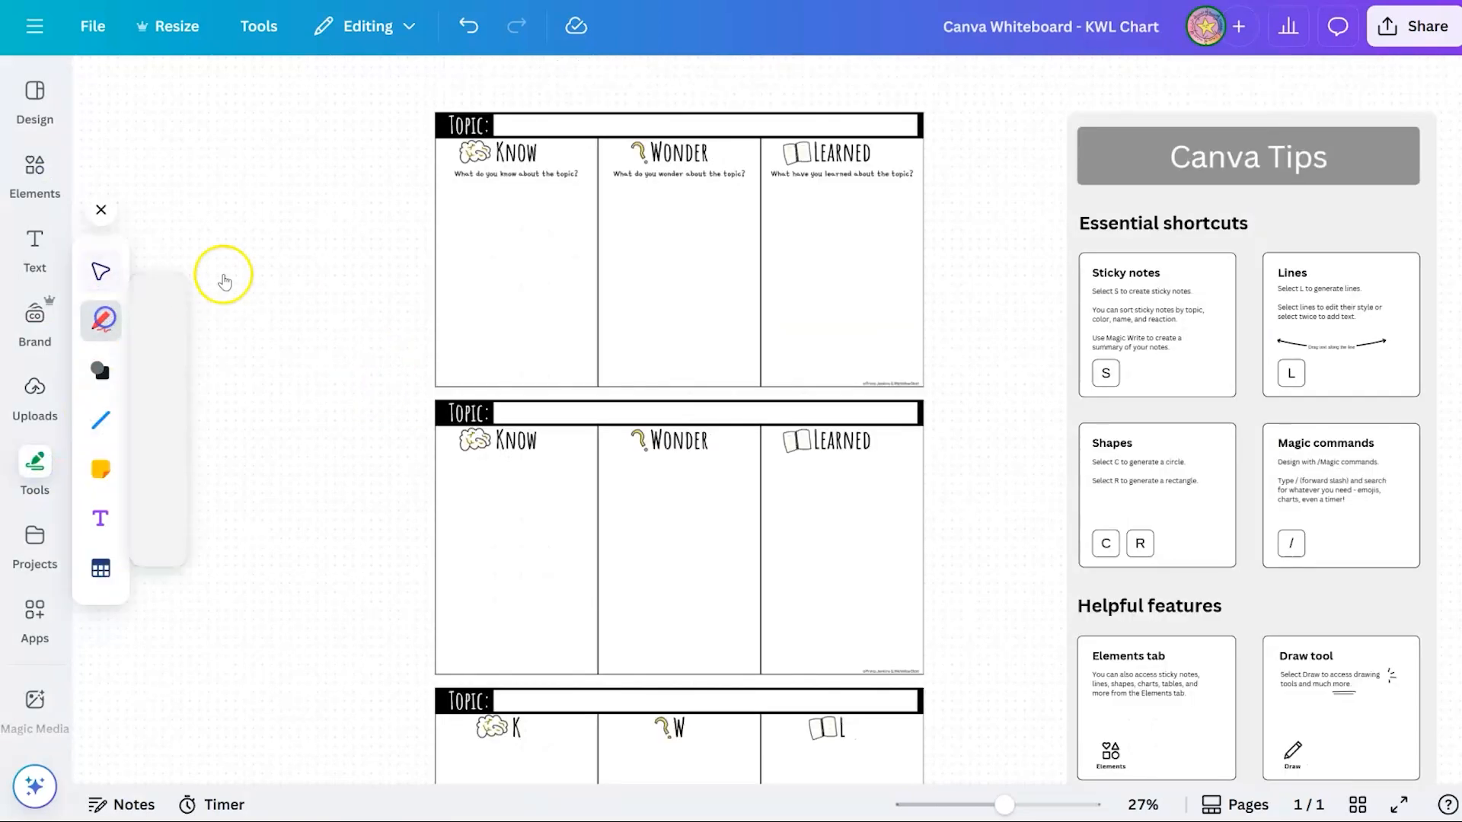
pyautogui.moveTo(234, 272)
pyautogui.mouseDown()
pyautogui.moveTo(300, 229)
pyautogui.moveTo(313, 327)
pyautogui.moveTo(277, 525)
pyautogui.moveTo(354, 509)
pyautogui.mouseUp()
pyautogui.click(188, 403)
pyautogui.moveTo(259, 449)
pyautogui.mouseDown()
pyautogui.moveTo(310, 511)
pyautogui.moveTo(222, 718)
pyautogui.moveTo(222, 621)
pyautogui.mouseUp()
# Add a text box reading "Teateraetaret" at font size 77.5 and place it above the red squiggle
pyautogui.click(100, 517)
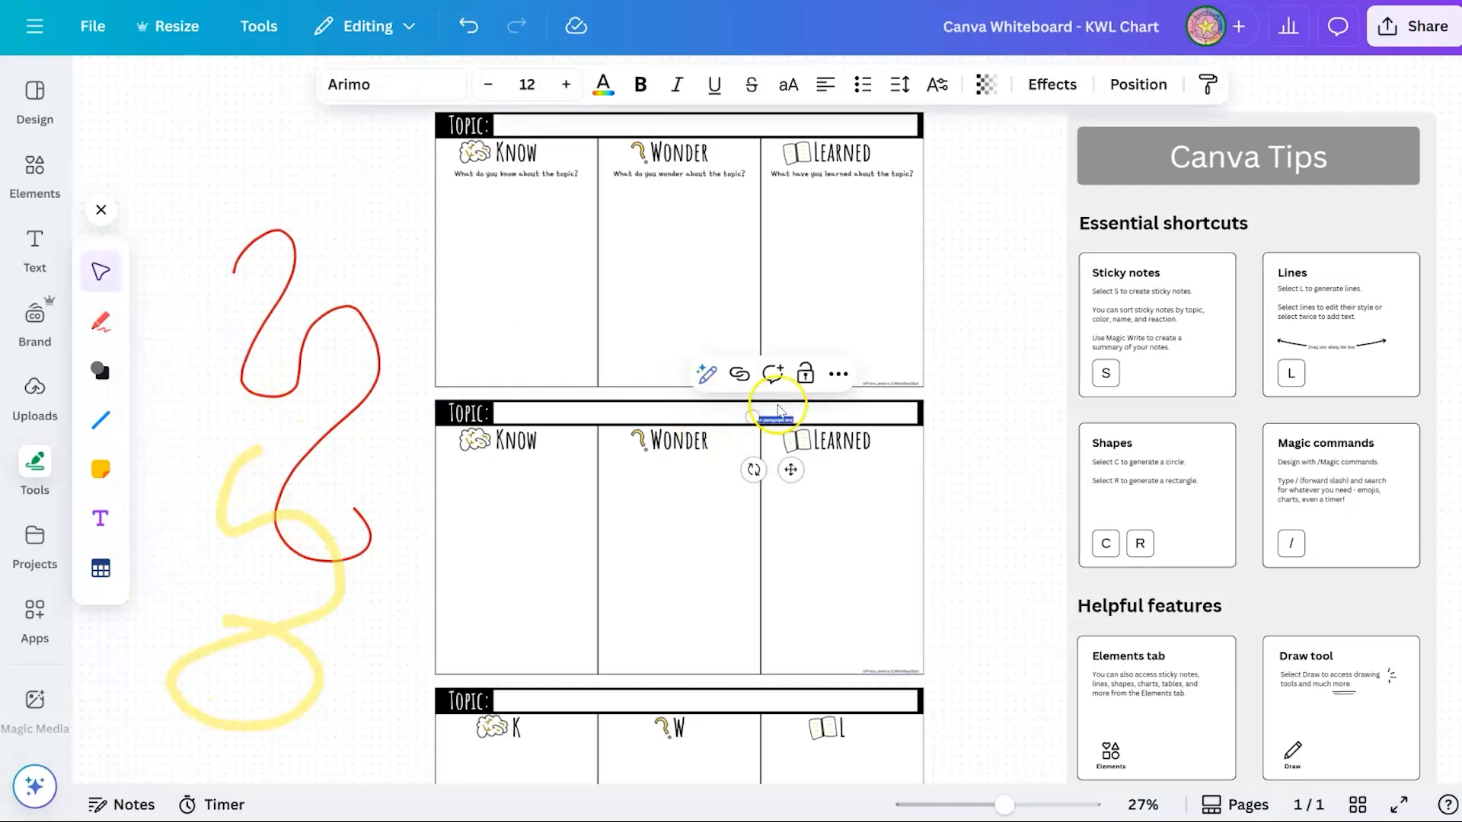
pyautogui.moveTo(794, 423); pyautogui.dragTo(1002, 539)
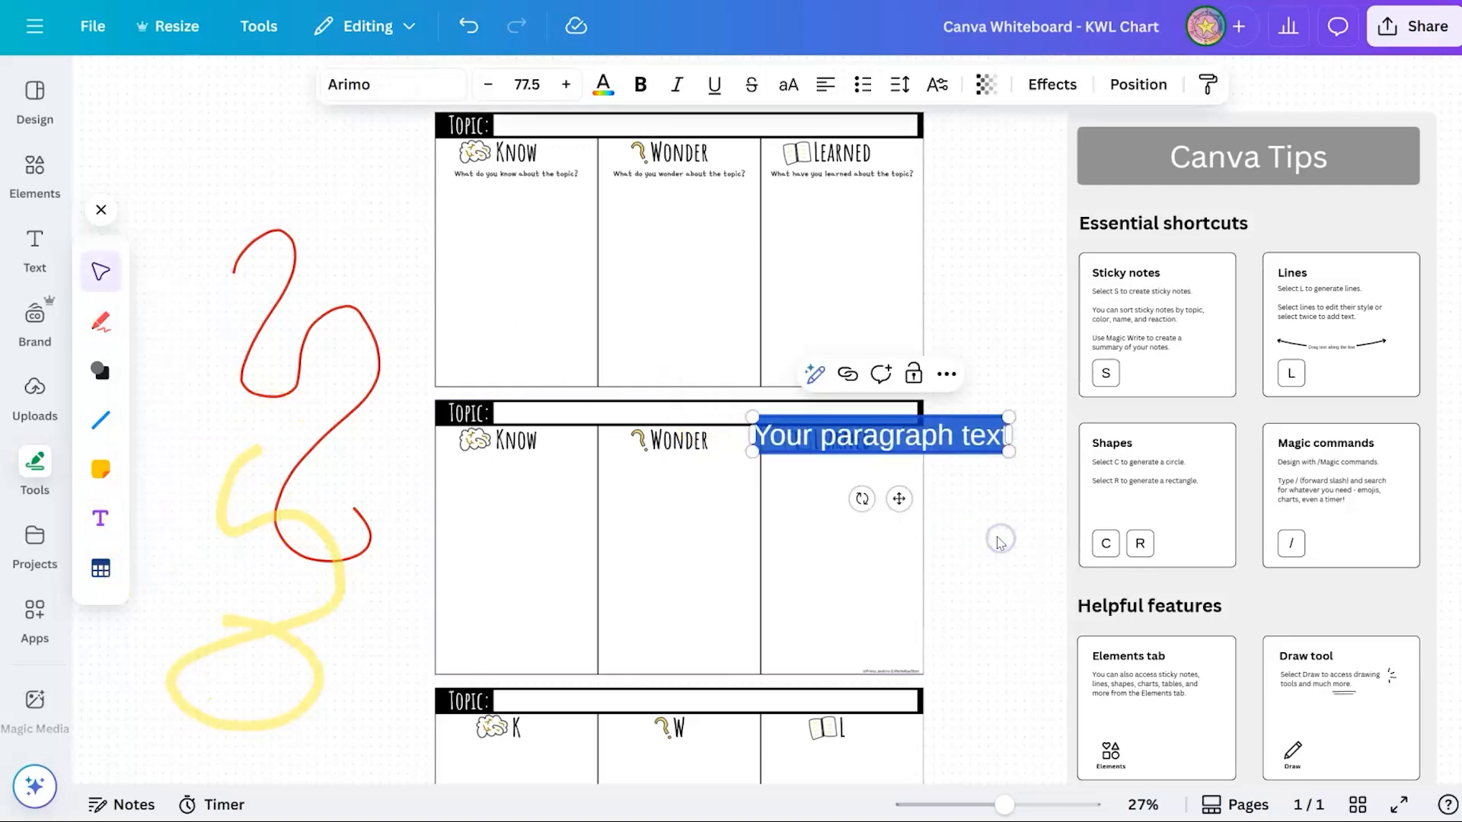
pyautogui.write('Teateraetaret')
pyautogui.moveTo(906, 441); pyautogui.dragTo(374, 184)
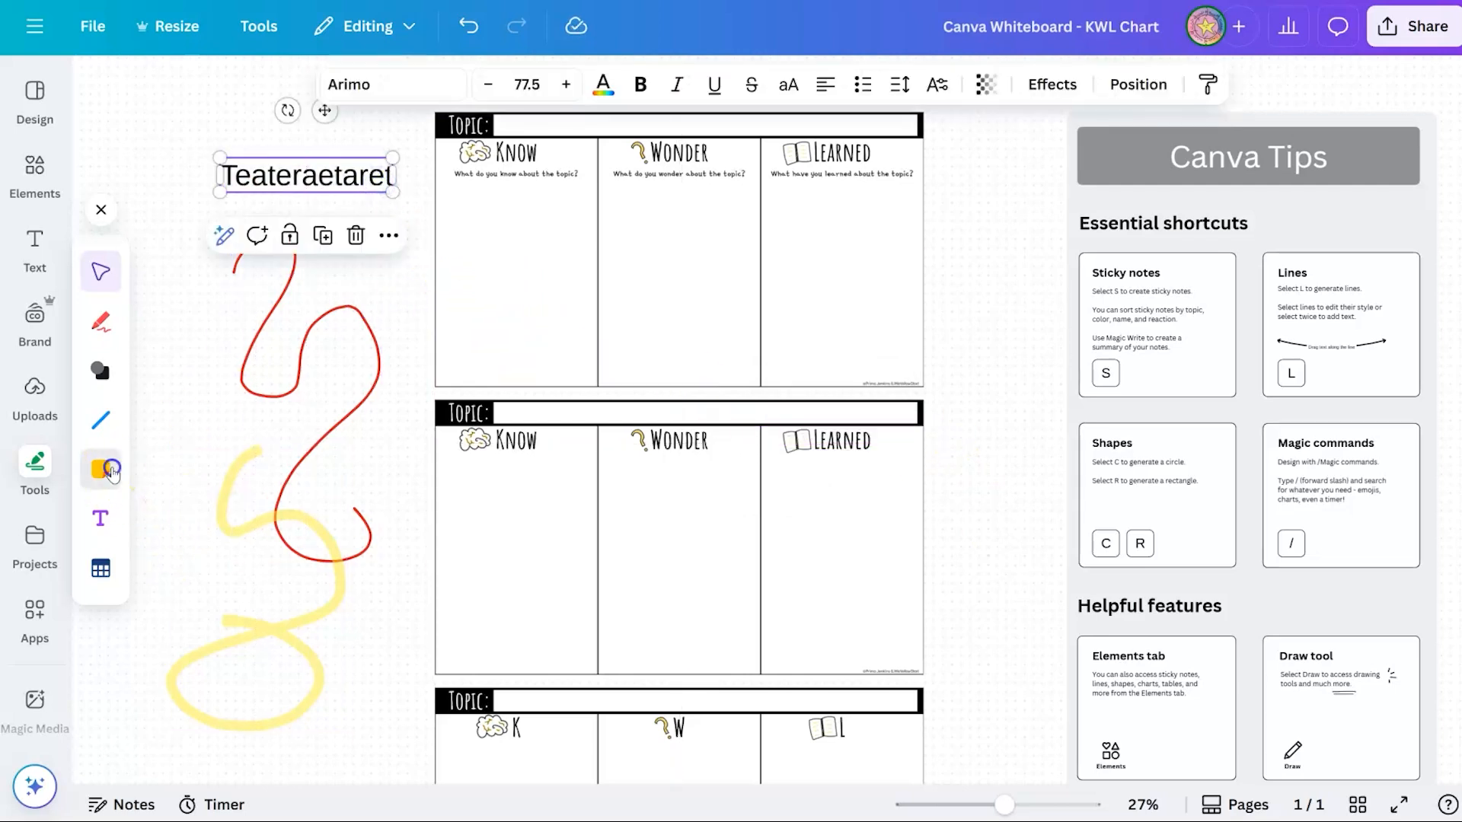
# Add a yellow sticky note and place it in the Know column of the first chart
pyautogui.click(100, 468)
pyautogui.click(158, 295)
pyautogui.moveTo(766, 411); pyautogui.dragTo(570, 306)
pyautogui.click(657, 302)
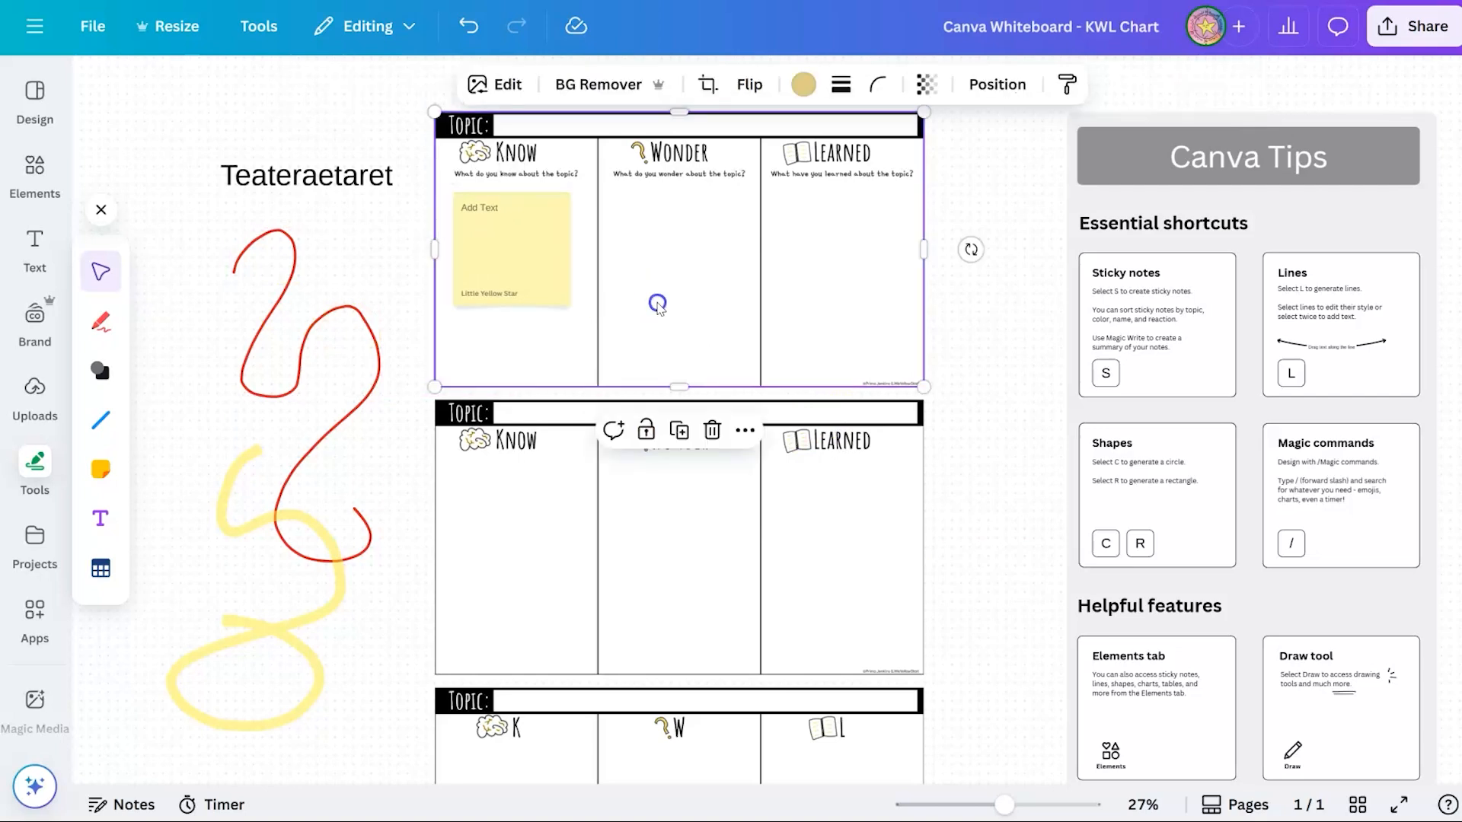
# Browse the available whiteboard templates
pyautogui.scroll(-2, 678, 381)
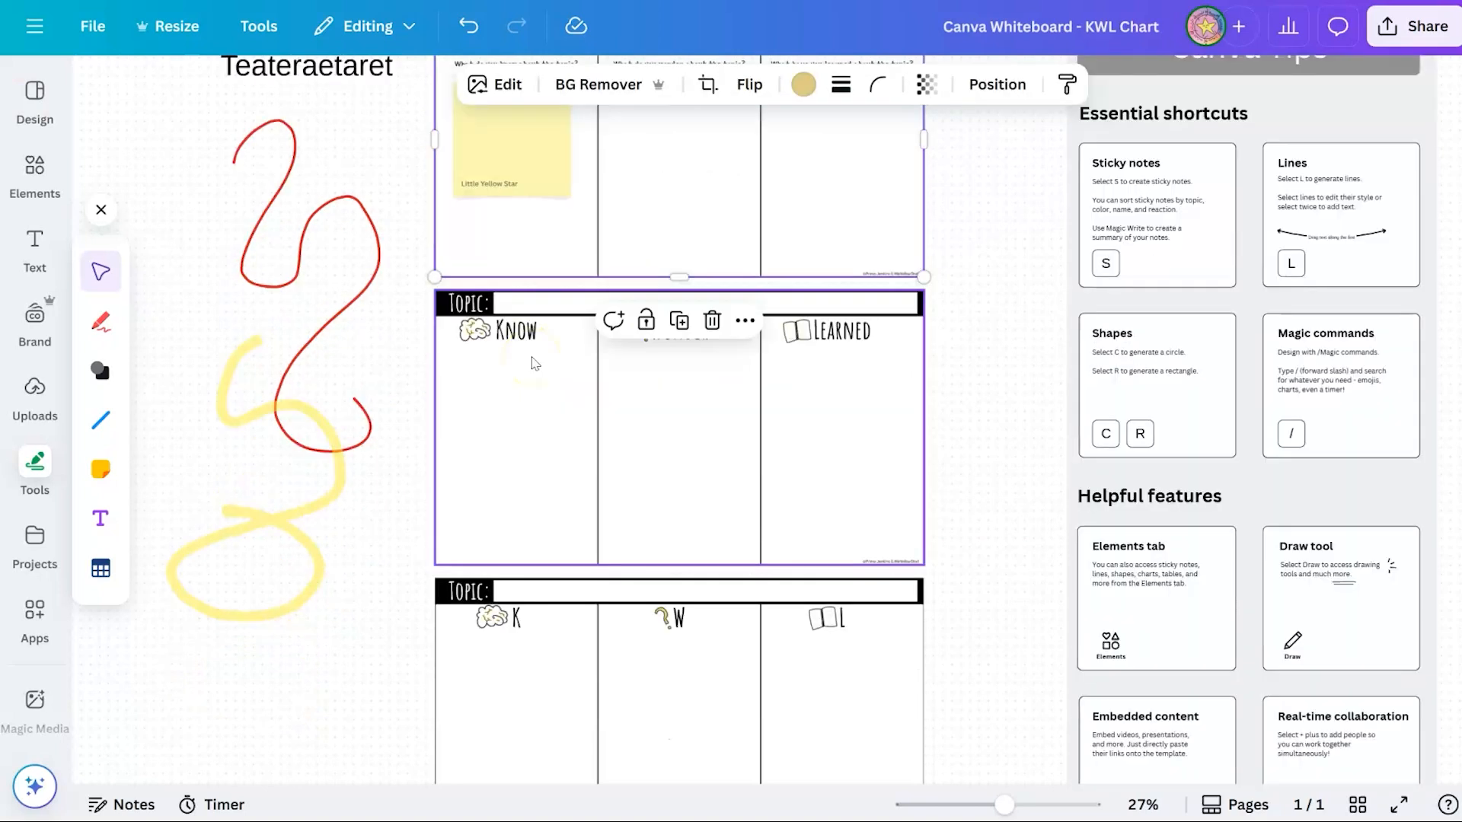
pyautogui.click(47, 110)
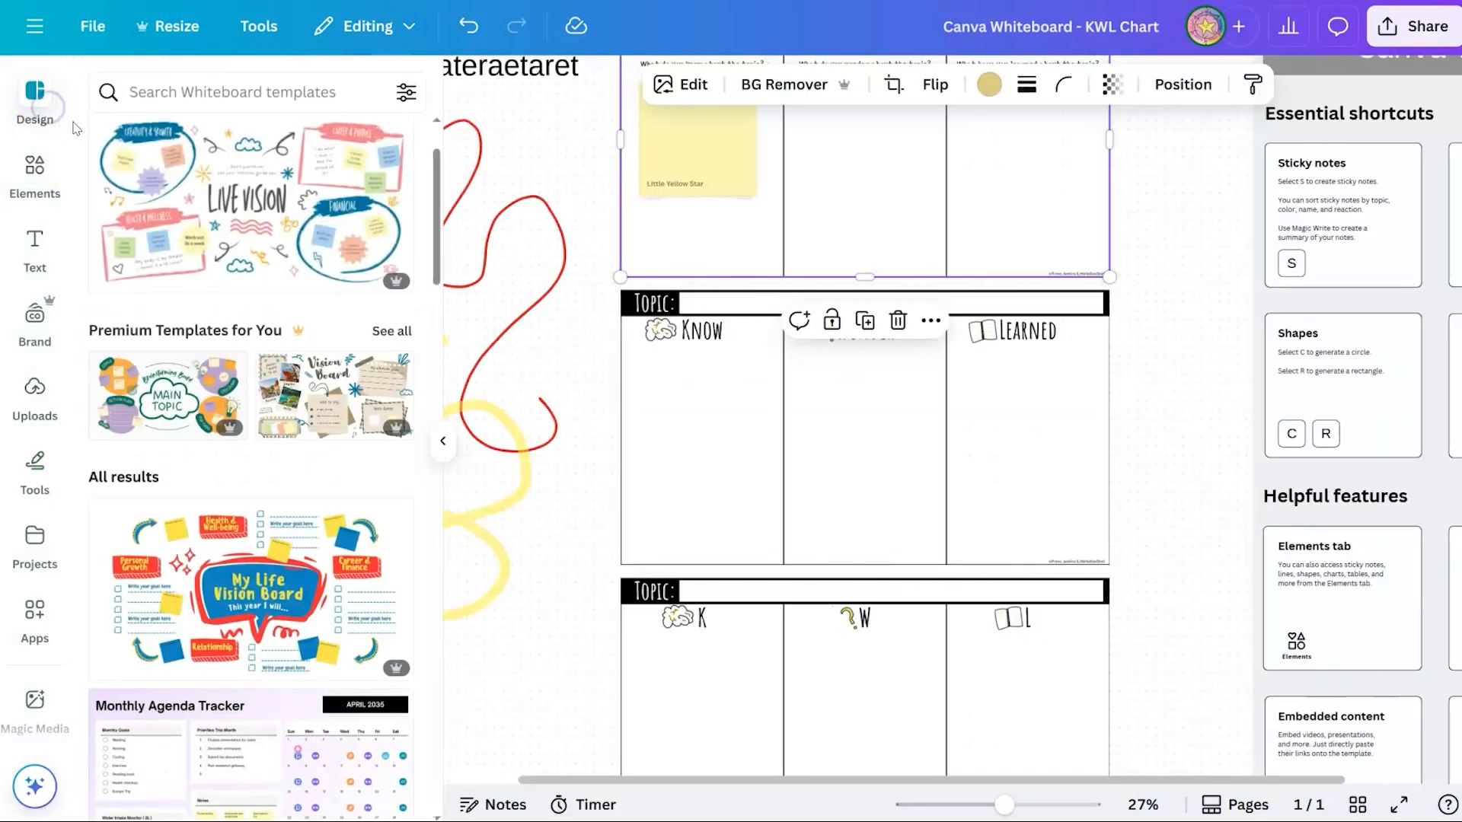
pyautogui.scroll(-3, 180, 216)
pyautogui.scroll(-1, 179, 215)
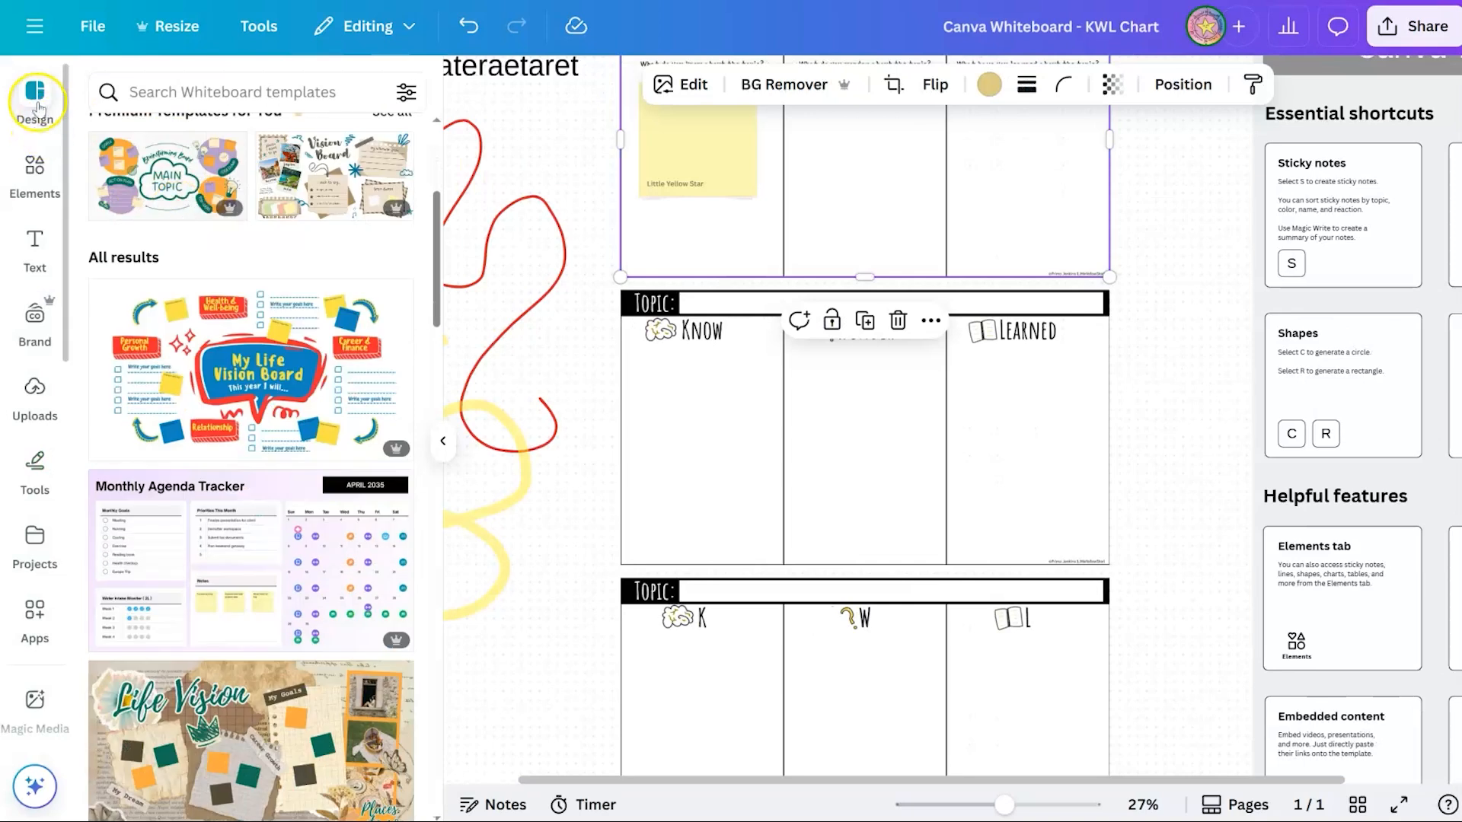
pyautogui.scroll(-2, 297, 189)
pyautogui.scroll(-5, 297, 188)
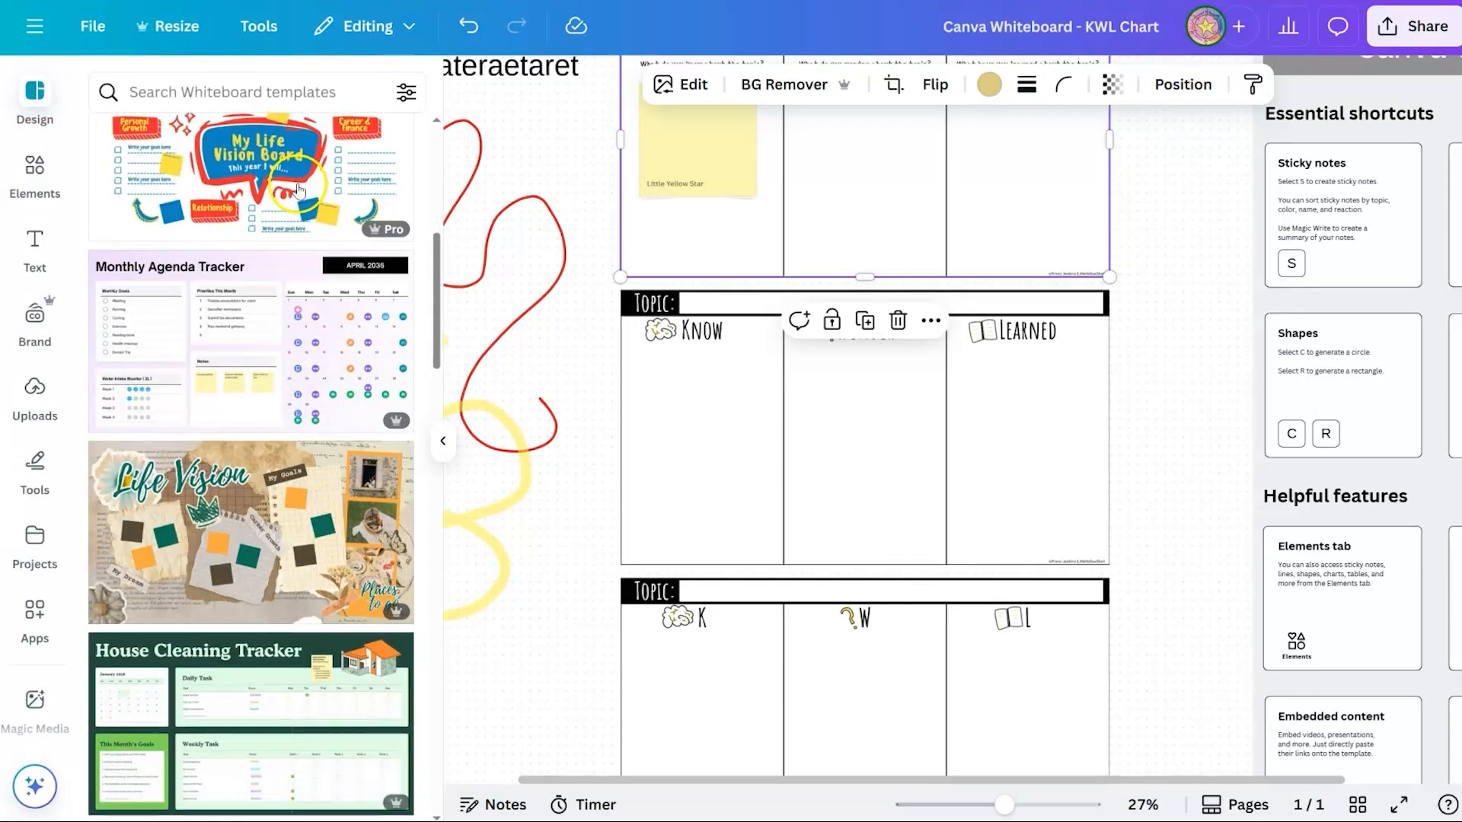
pyautogui.click(62, 109)
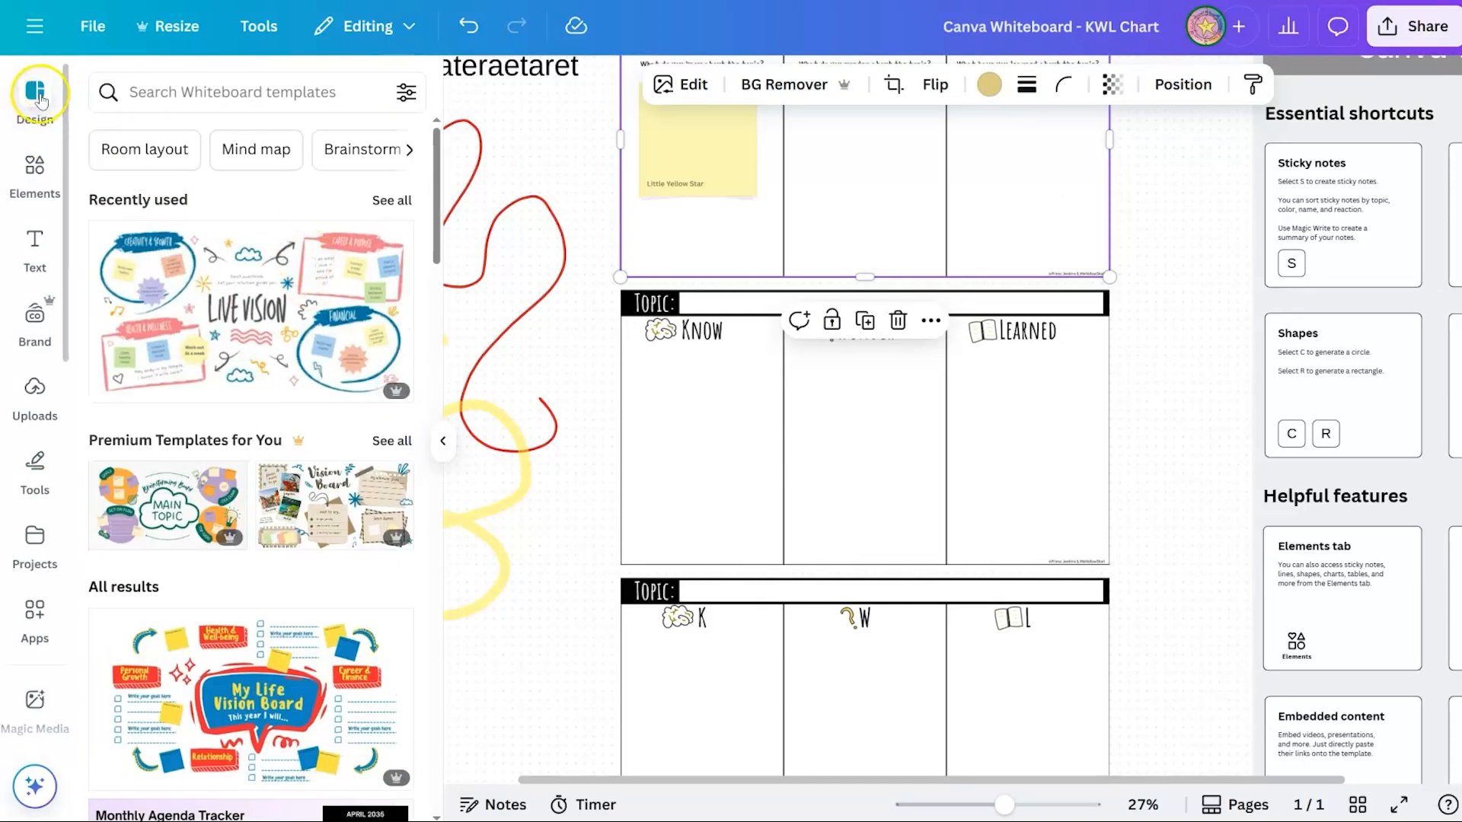
pyautogui.click(37, 90)
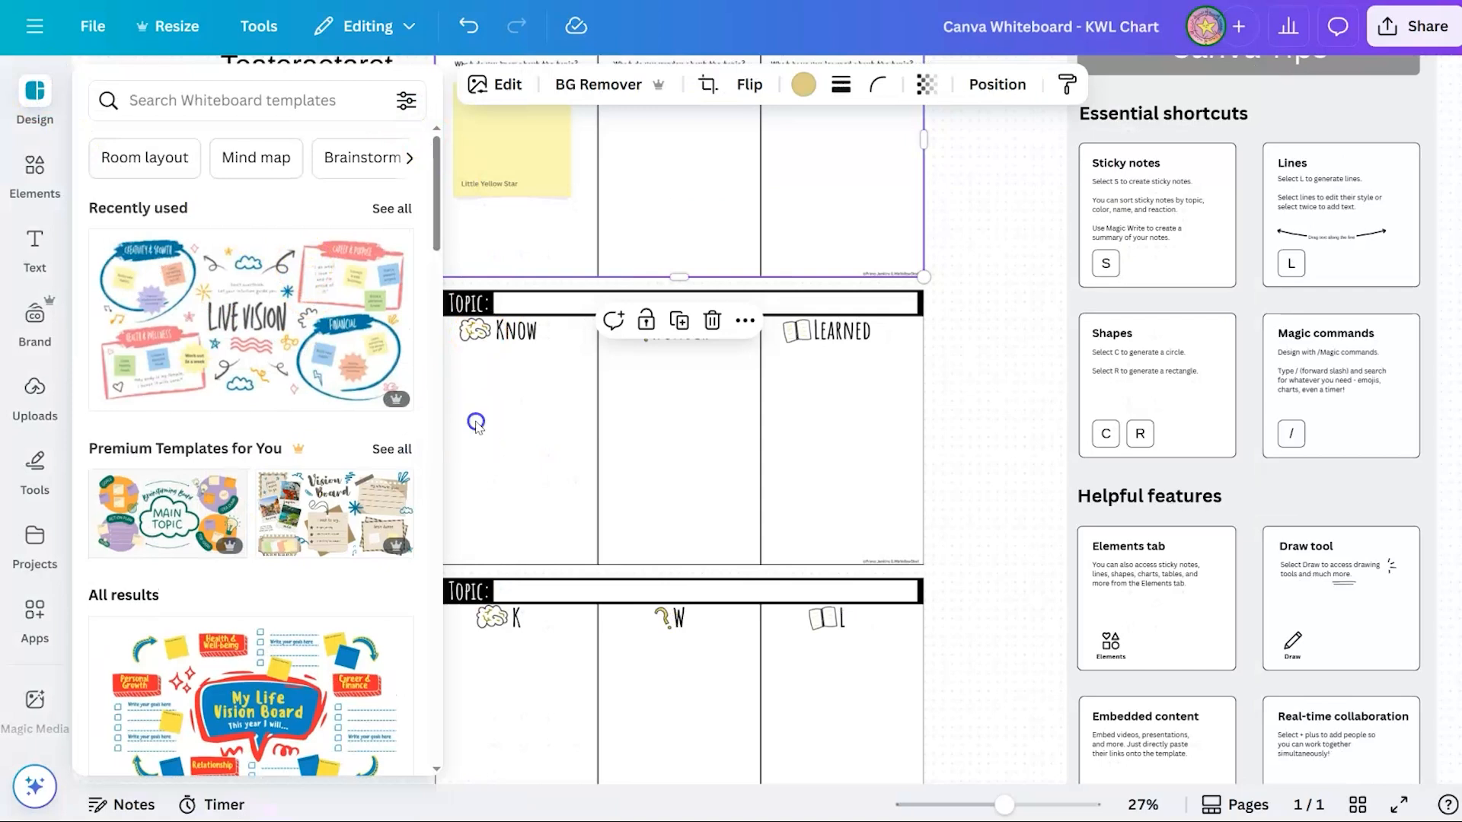
pyautogui.click(38, 93)
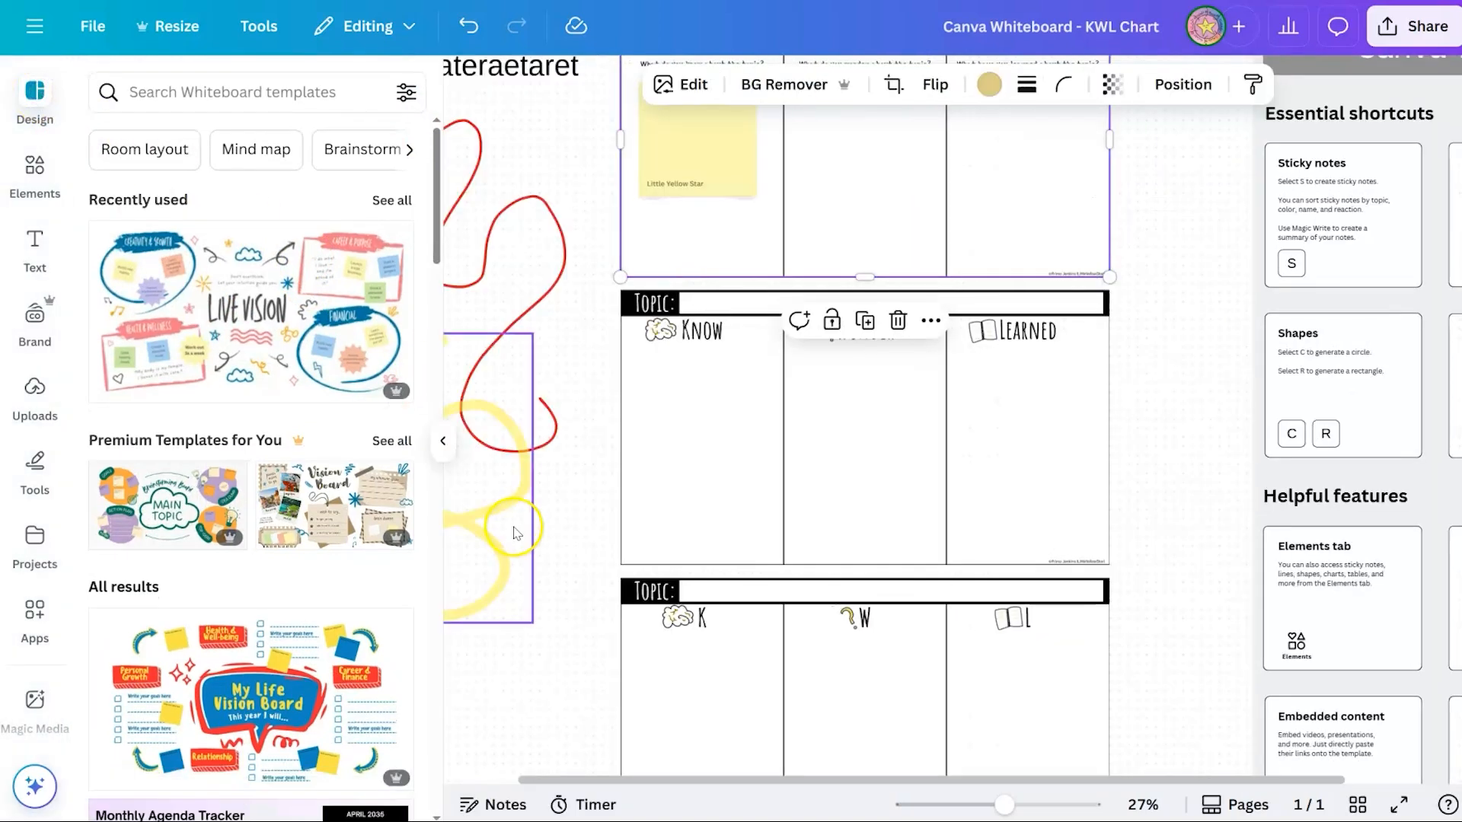
pyautogui.click(442, 441)
pyautogui.click(320, 392)
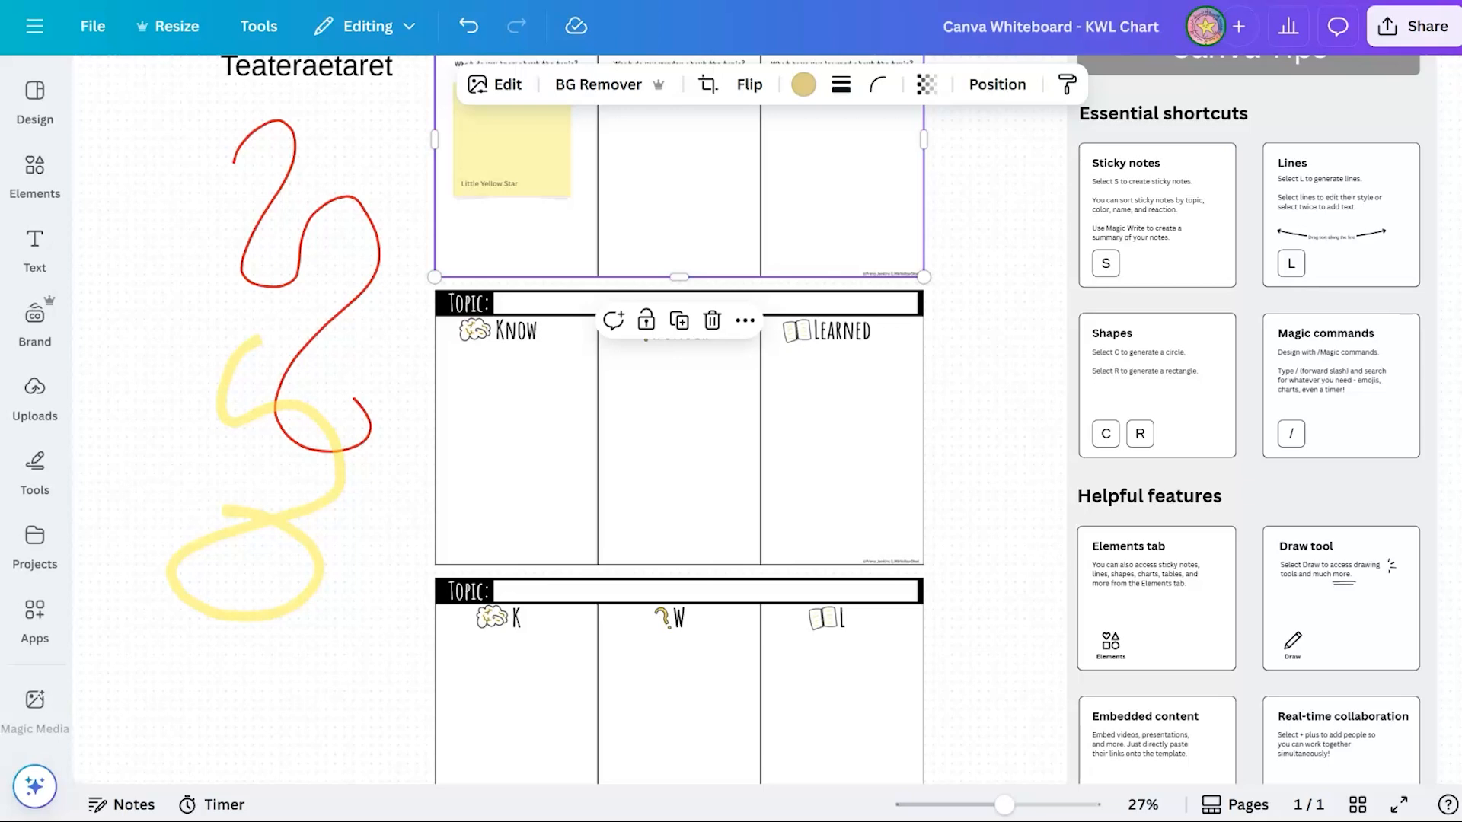
# Insert another Know-Wonder-Learned chart from the uploaded images, enlarge it and place it over the squiggles
pyautogui.click(702, 516)
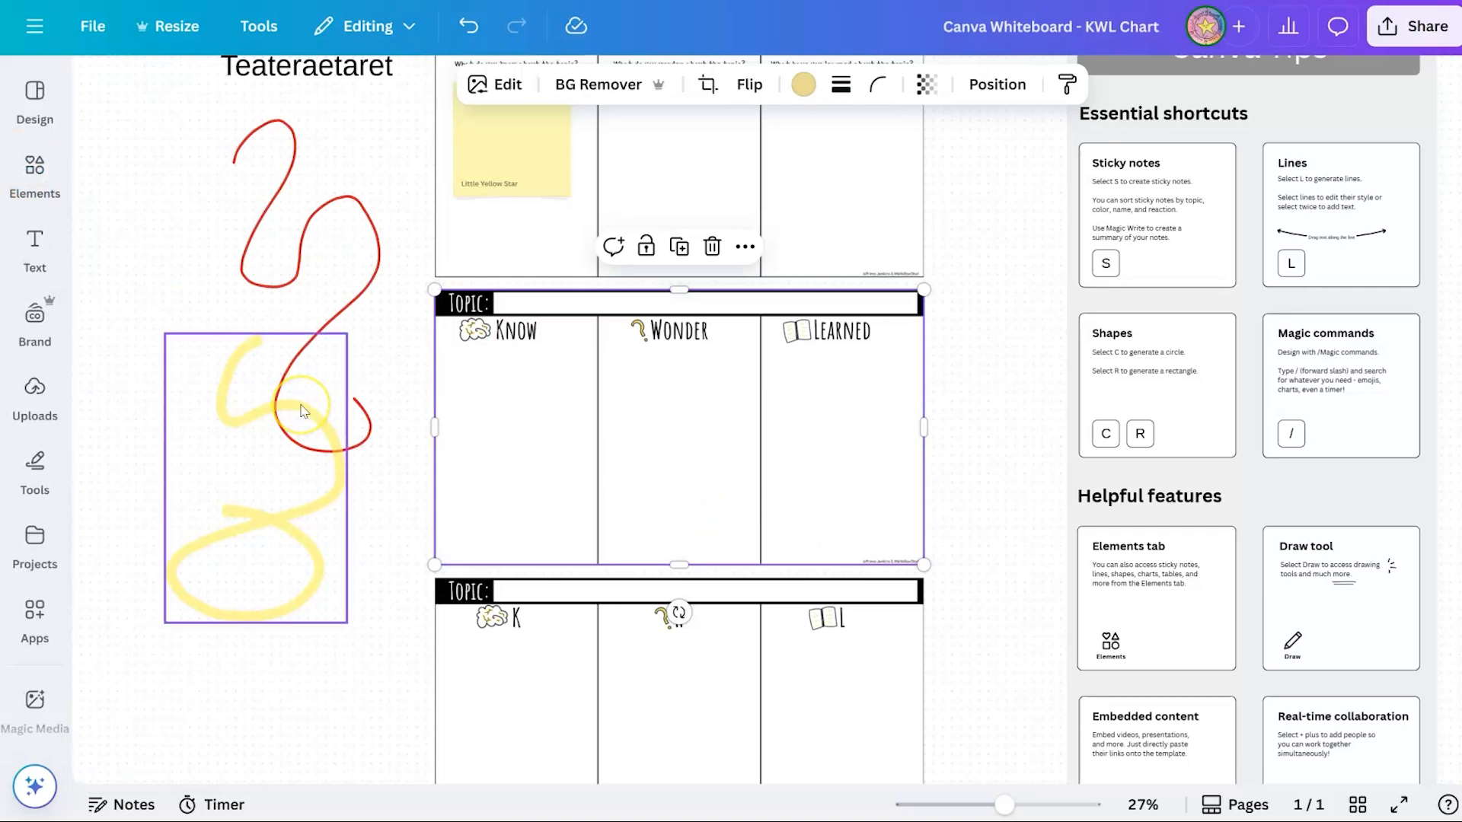
pyautogui.click(46, 385)
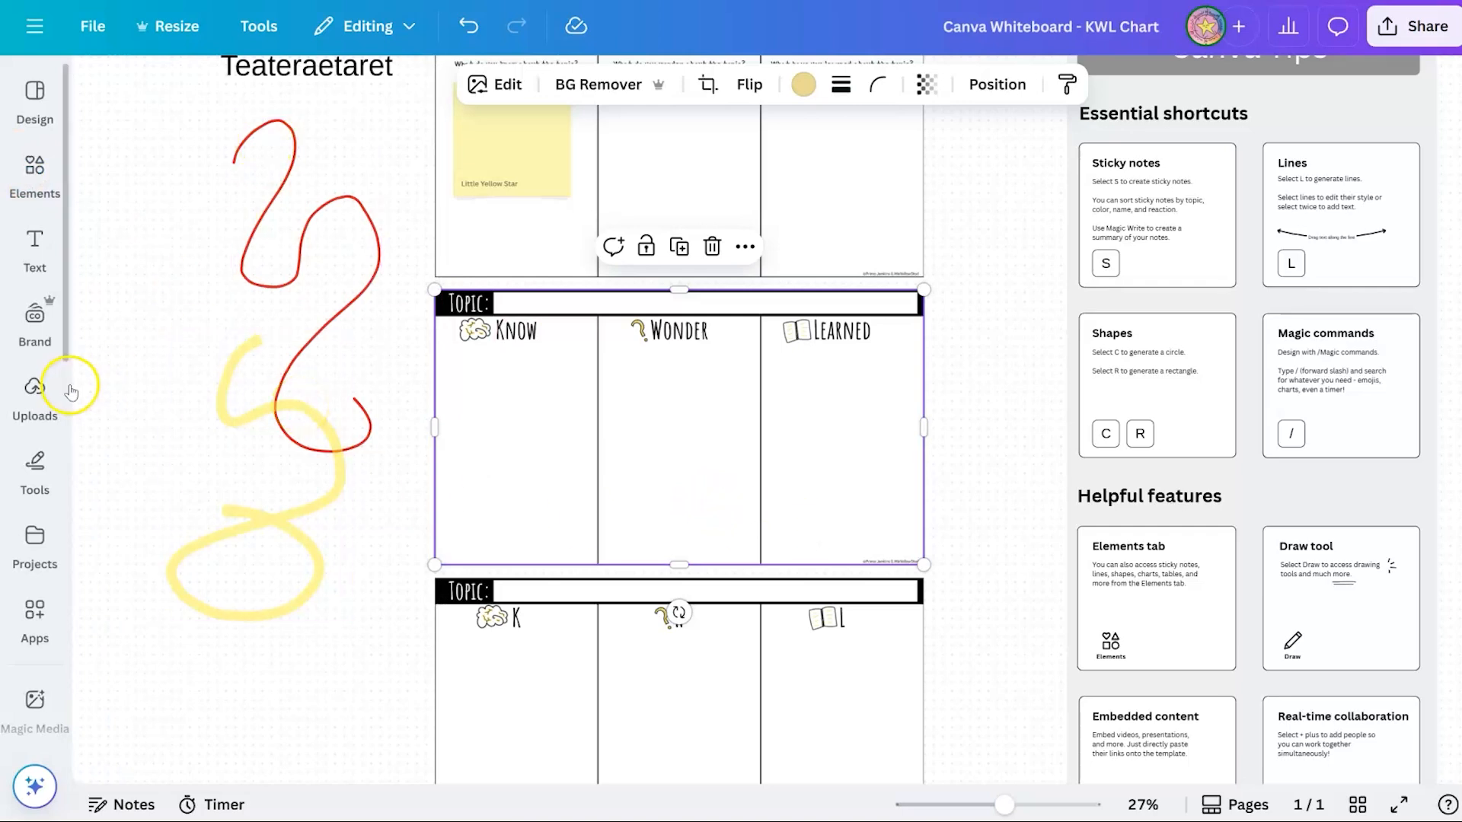
pyautogui.click(169, 329)
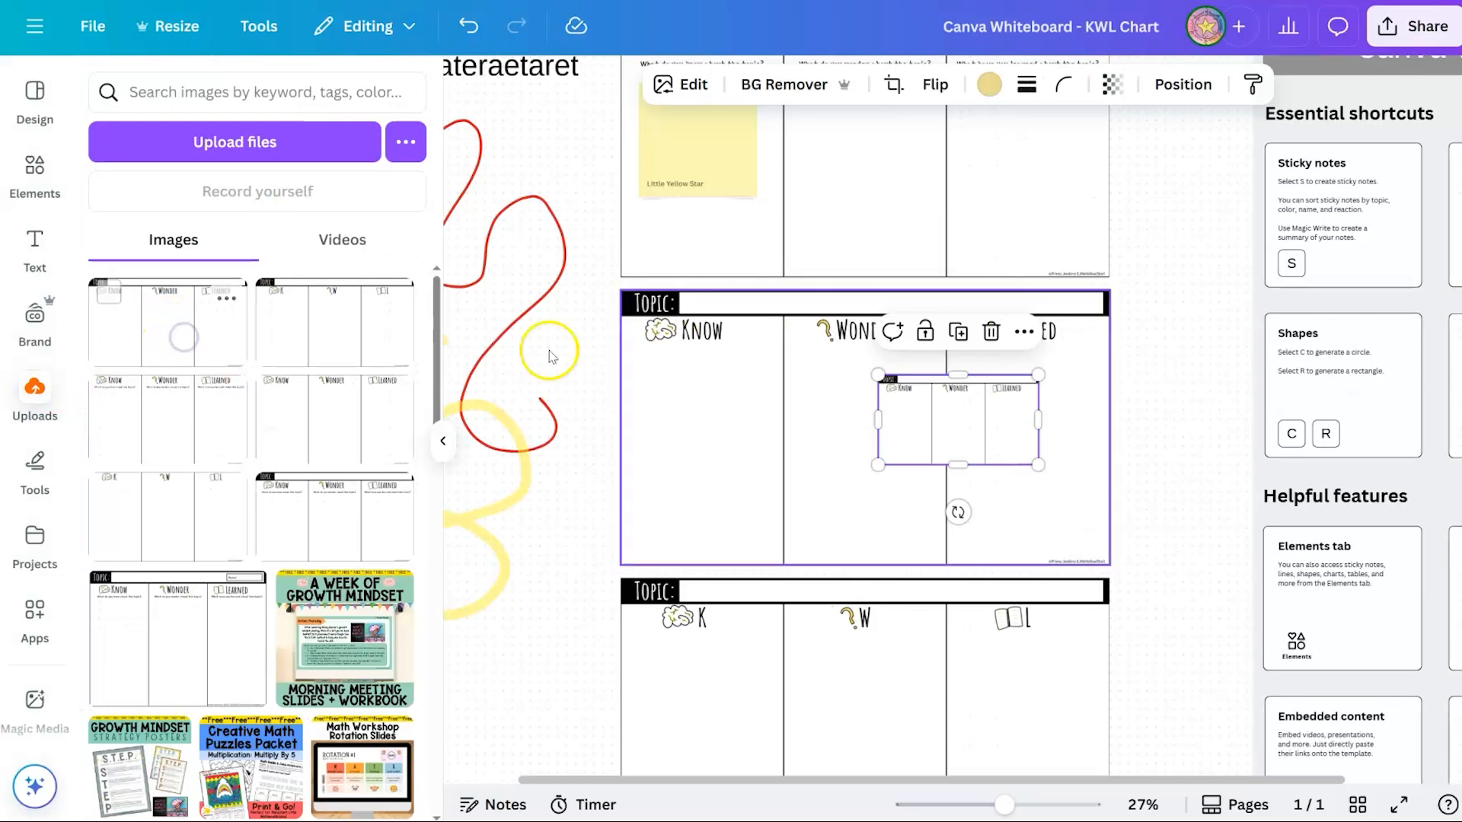
pyautogui.moveTo(873, 469); pyautogui.dragTo(548, 649)
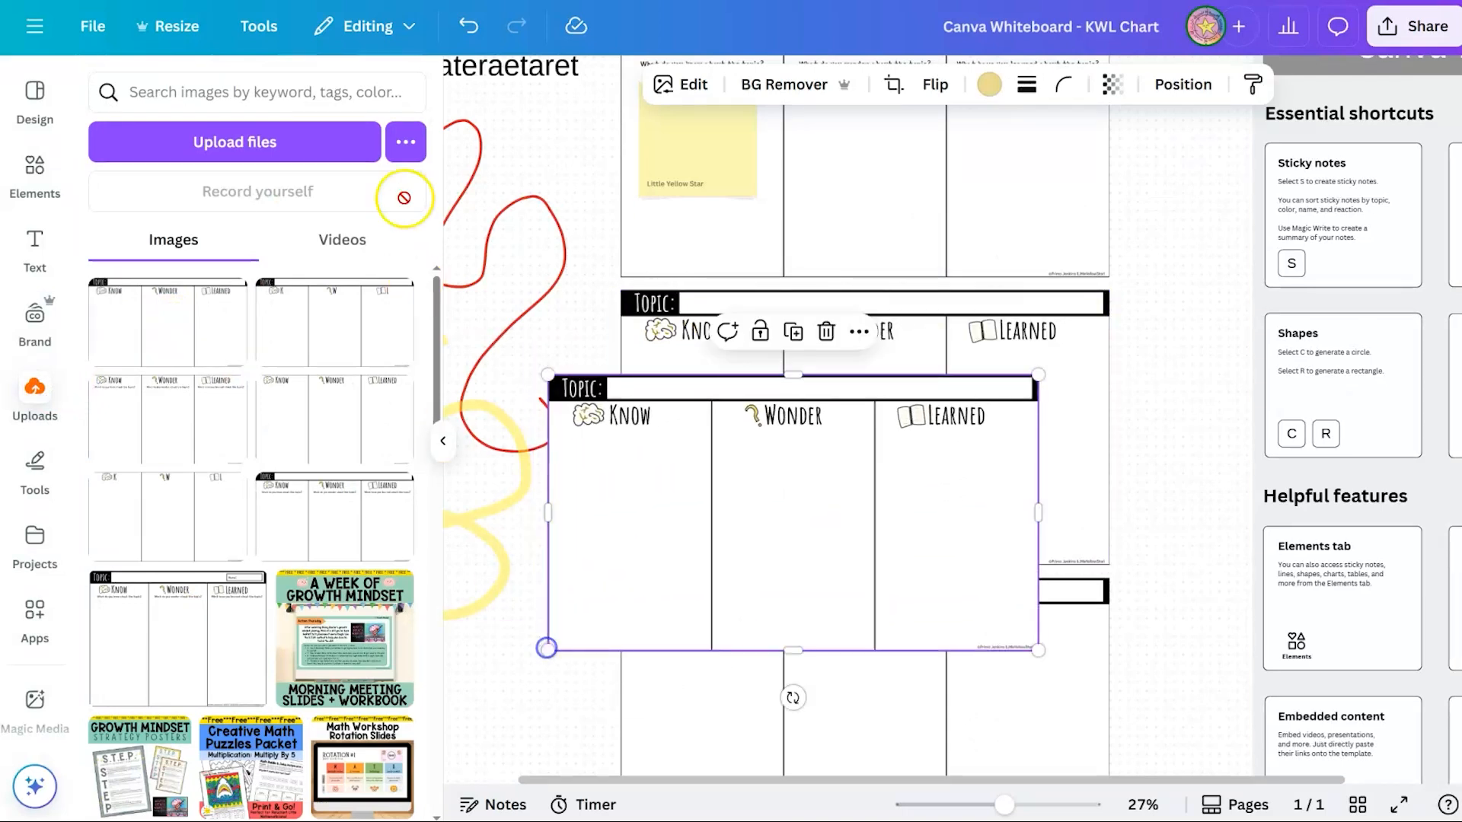
pyautogui.click(441, 449)
pyautogui.moveTo(442, 450)
pyautogui.mouseDown()
pyautogui.moveTo(522, 463)
pyautogui.moveTo(437, 470)
pyautogui.mouseUp()
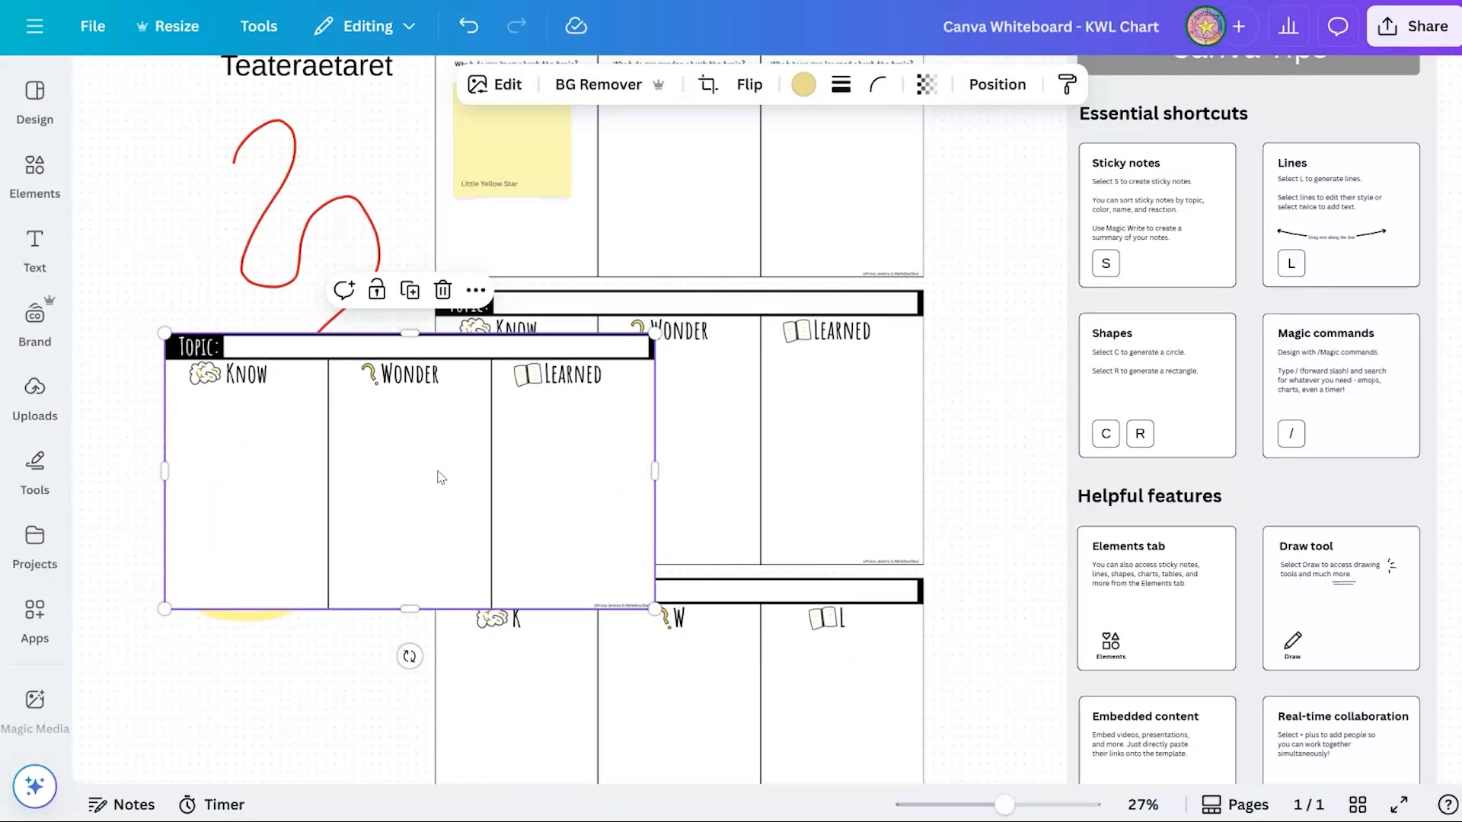
# Delete the overlapping chart copy as well as the sample text and squiggles beside the charts
pyautogui.press('Delete')
pyautogui.click(557, 430)
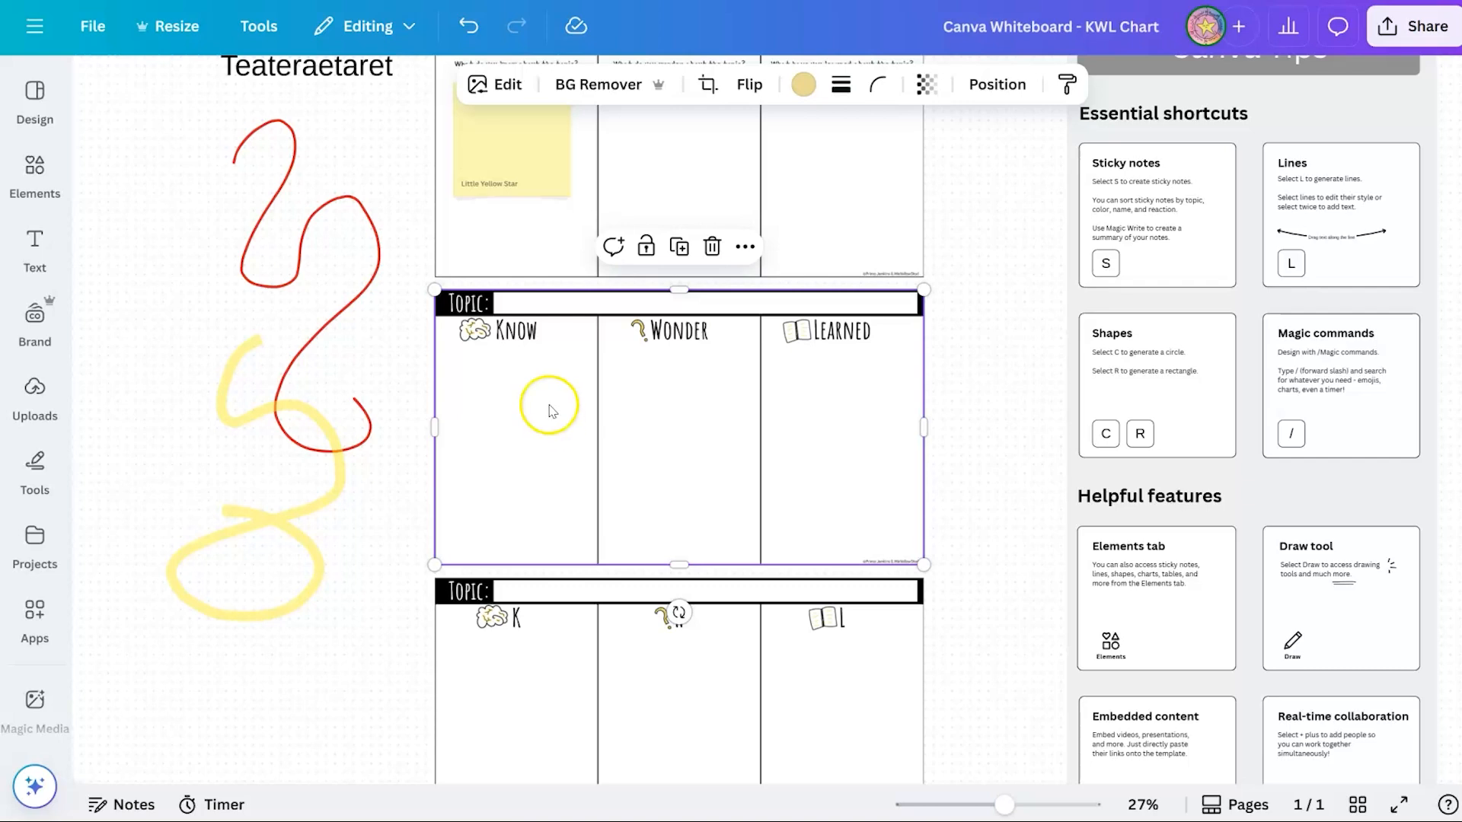
pyautogui.scroll(2, 866, 647)
pyautogui.scroll(1, 866, 647)
pyautogui.scroll(-2, 866, 647)
pyautogui.scroll(1, 212, 189)
pyautogui.moveTo(169, 156); pyautogui.dragTo(358, 702)
pyautogui.press('Delete')
# Delete the second and third KWL charts, keeping only the one with question prompts under its headings
pyautogui.click(720, 305)
pyautogui.press('Escape')
pyautogui.click(708, 222)
pyautogui.scroll(-1, 705, 222)
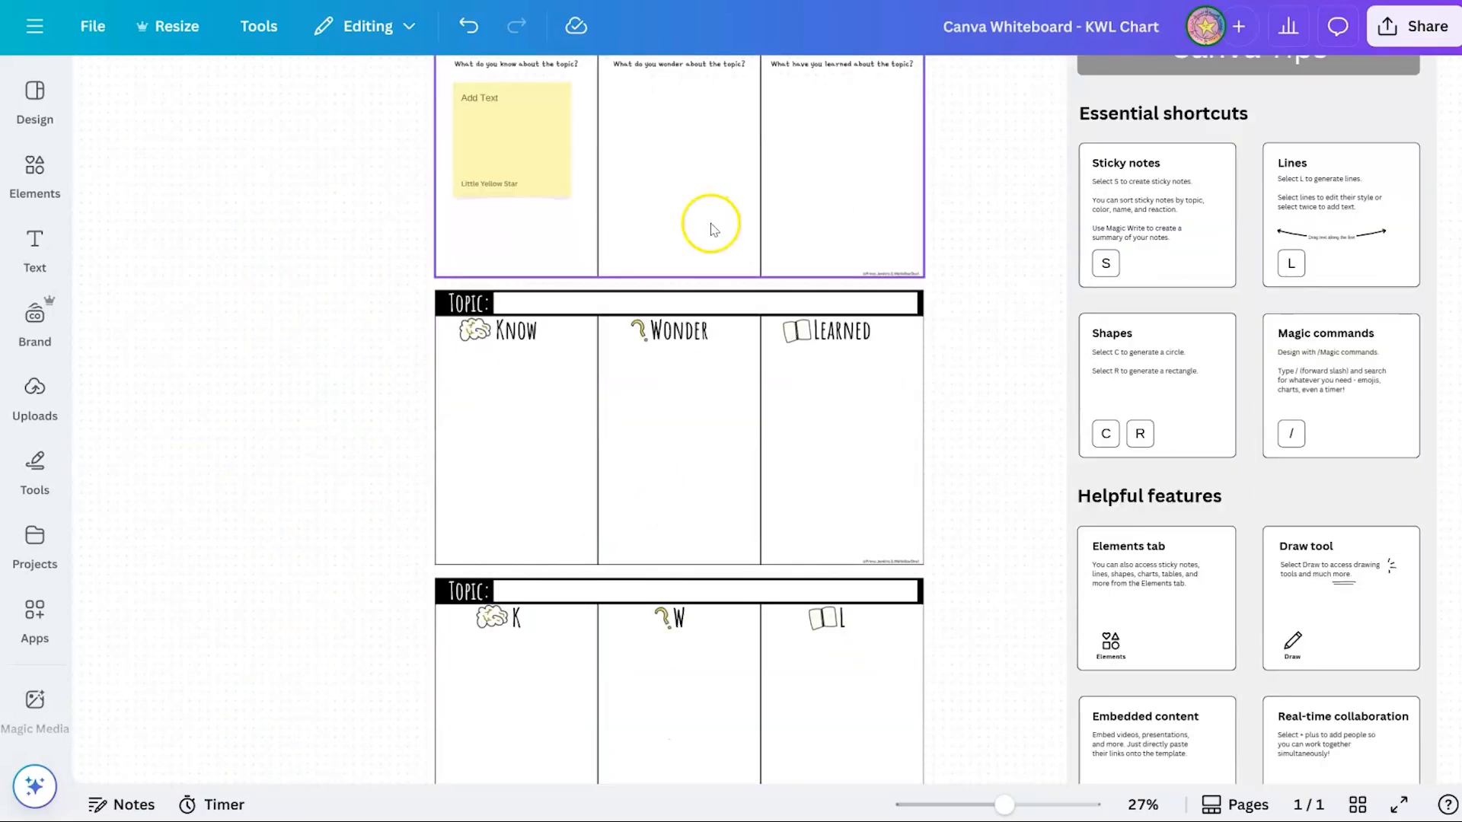
pyautogui.scroll(2, 734, 574)
pyautogui.click(734, 574)
pyautogui.scroll(-3, 649, 395)
pyautogui.press('Delete')
pyautogui.click(604, 600)
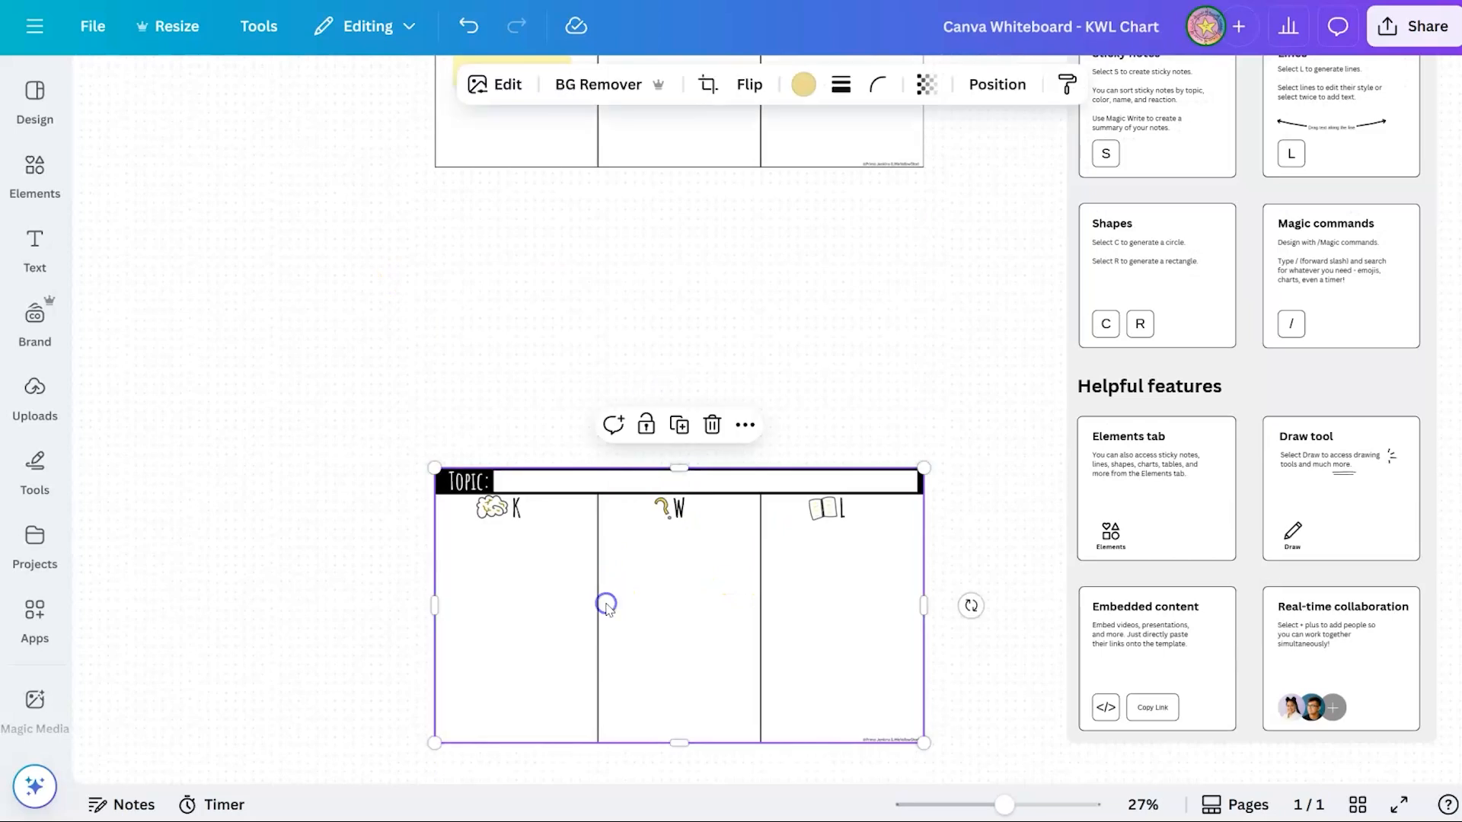
pyautogui.press('Delete')
pyautogui.scroll(3, 845, 564)
# Enlarge the remaining KWL chart until it fills the whiteboard space beside the Canva Tips panel
pyautogui.click(1235, 412)
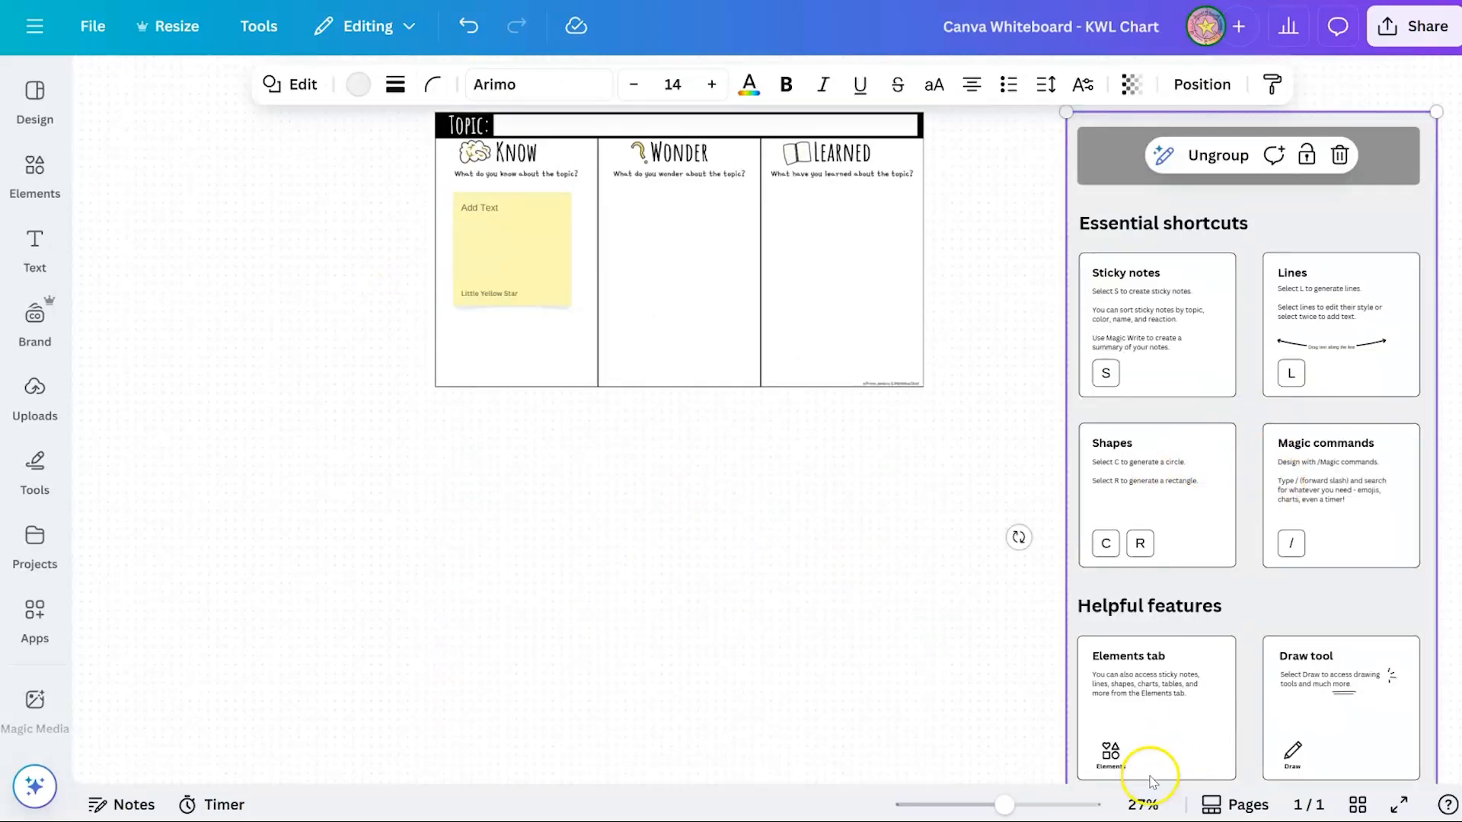
pyautogui.moveTo(1005, 804); pyautogui.dragTo(989, 804)
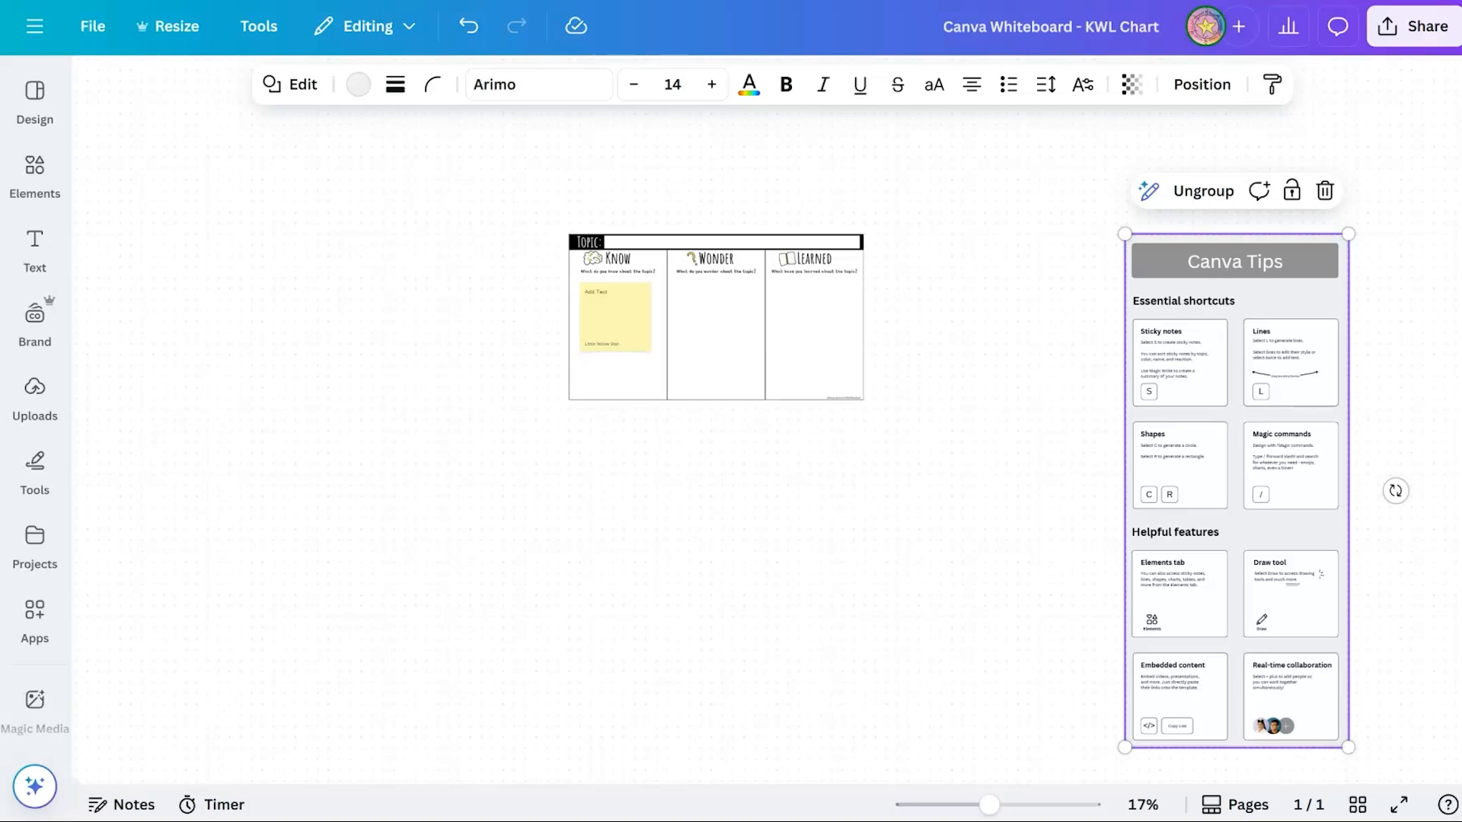
pyautogui.click(695, 326)
pyautogui.moveTo(861, 395); pyautogui.dragTo(1084, 574)
pyautogui.moveTo(568, 535); pyautogui.dragTo(218, 719)
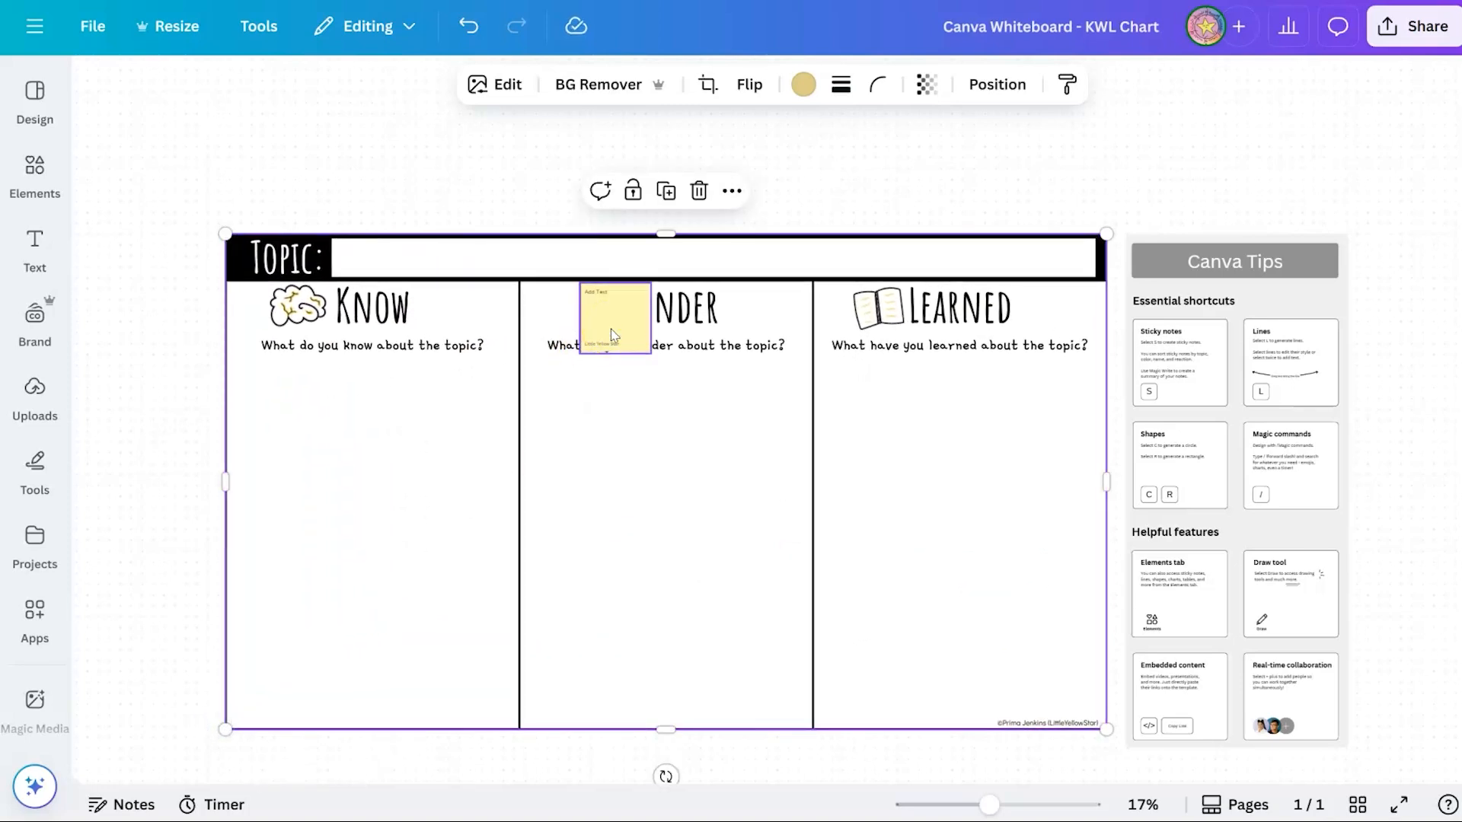
# Move the sticky note under the question in the Know column and enlarge it slightly
pyautogui.moveTo(612, 335); pyautogui.dragTo(275, 414)
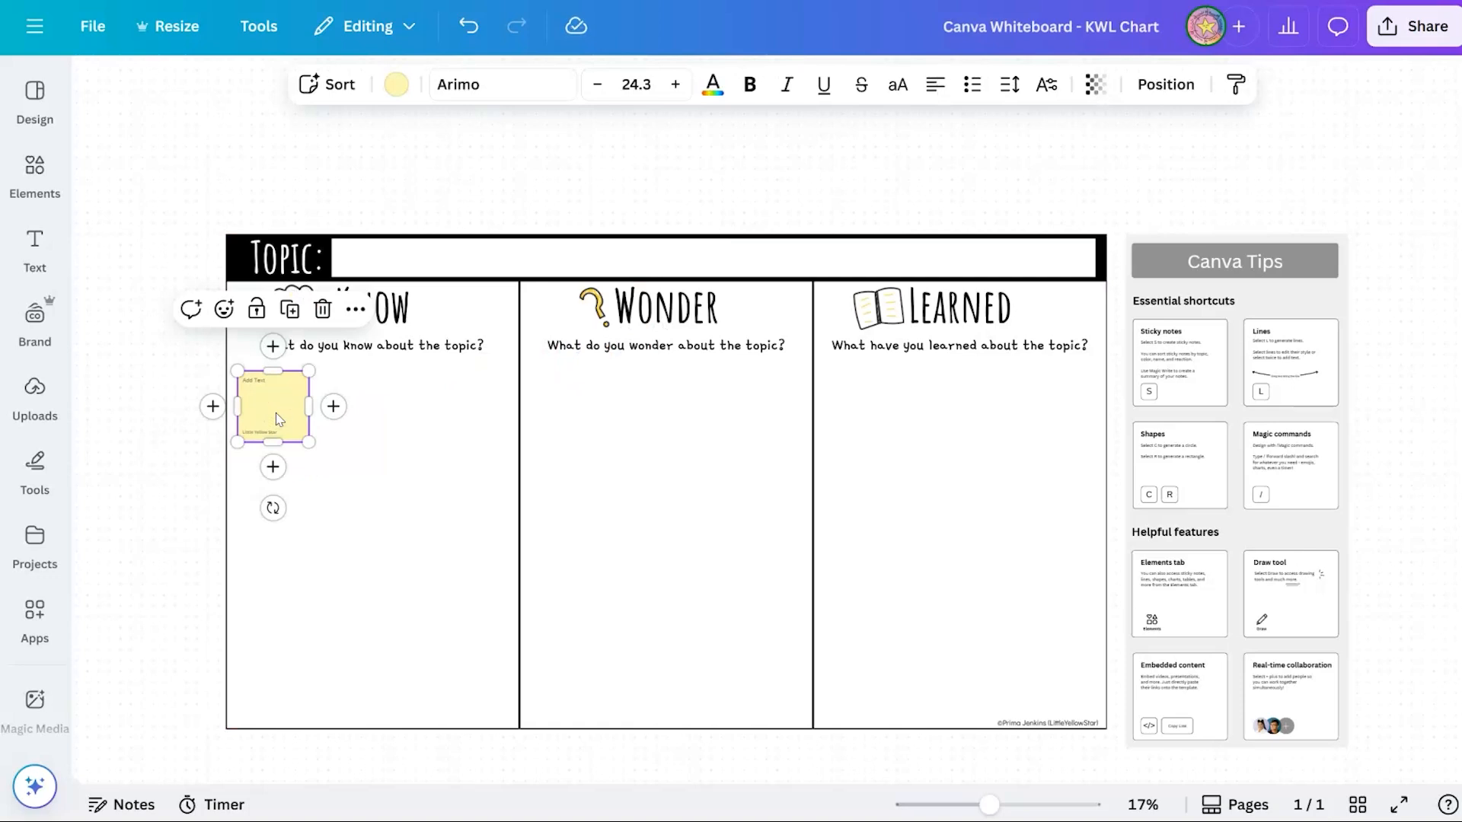
pyautogui.moveTo(308, 441); pyautogui.dragTo(333, 459)
# Lock the KWL chart image in place on the whiteboard
pyautogui.moveTo(596, 532); pyautogui.dragTo(600, 535)
pyautogui.scroll(-1, 332, 412)
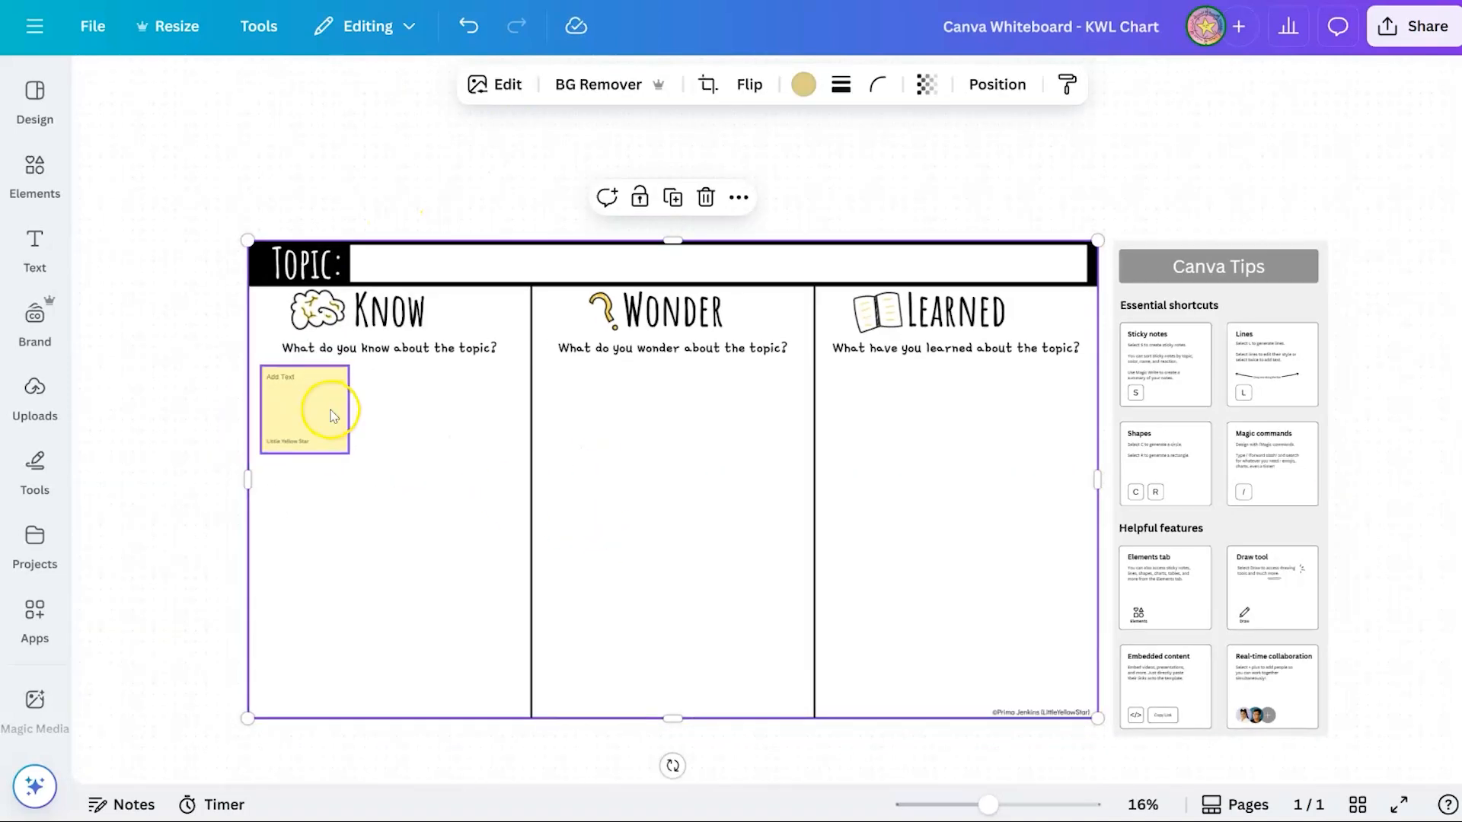
pyautogui.click(640, 197)
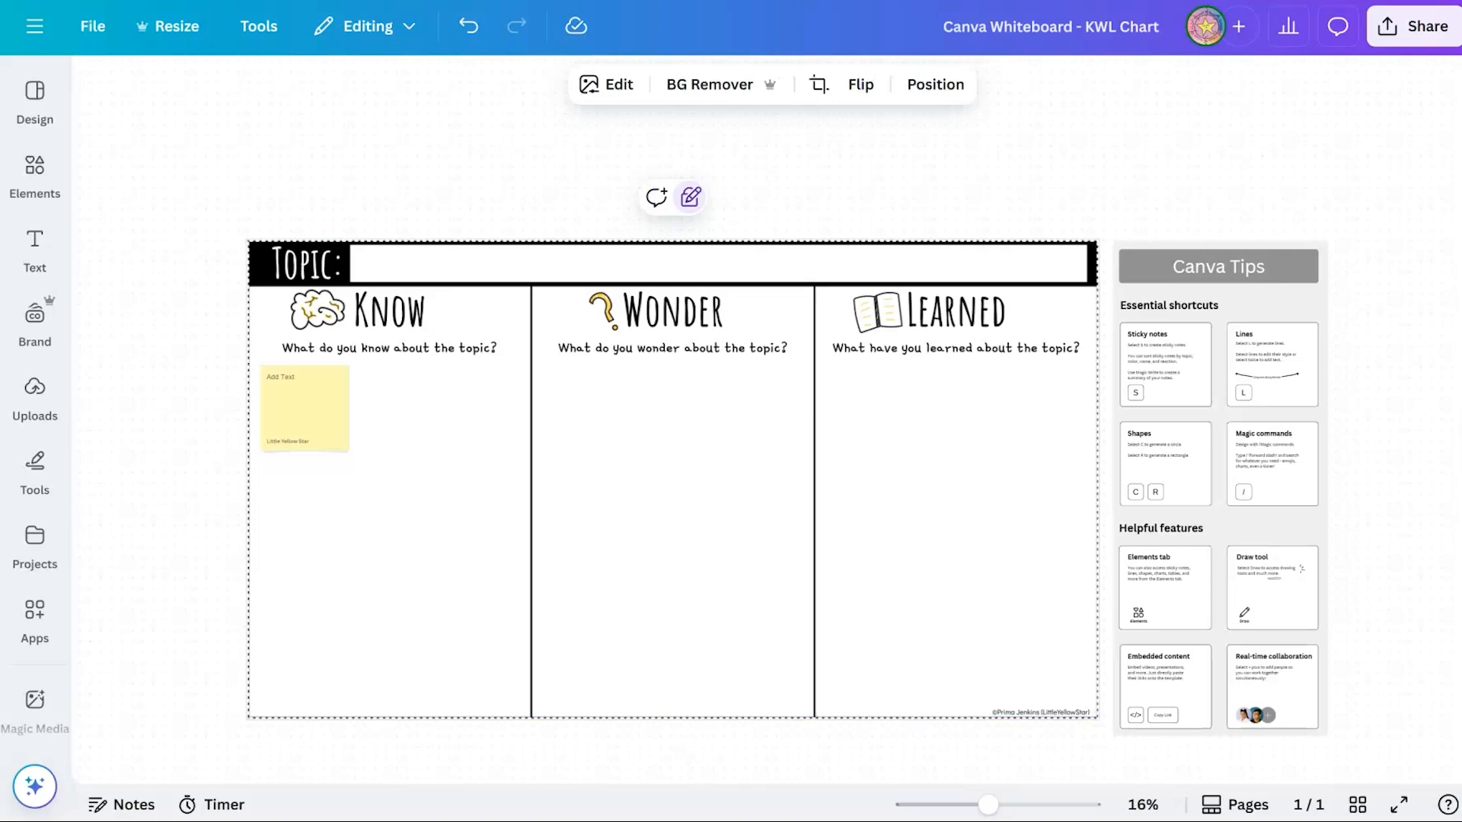
pyautogui.click(383, 206)
pyautogui.click(639, 276)
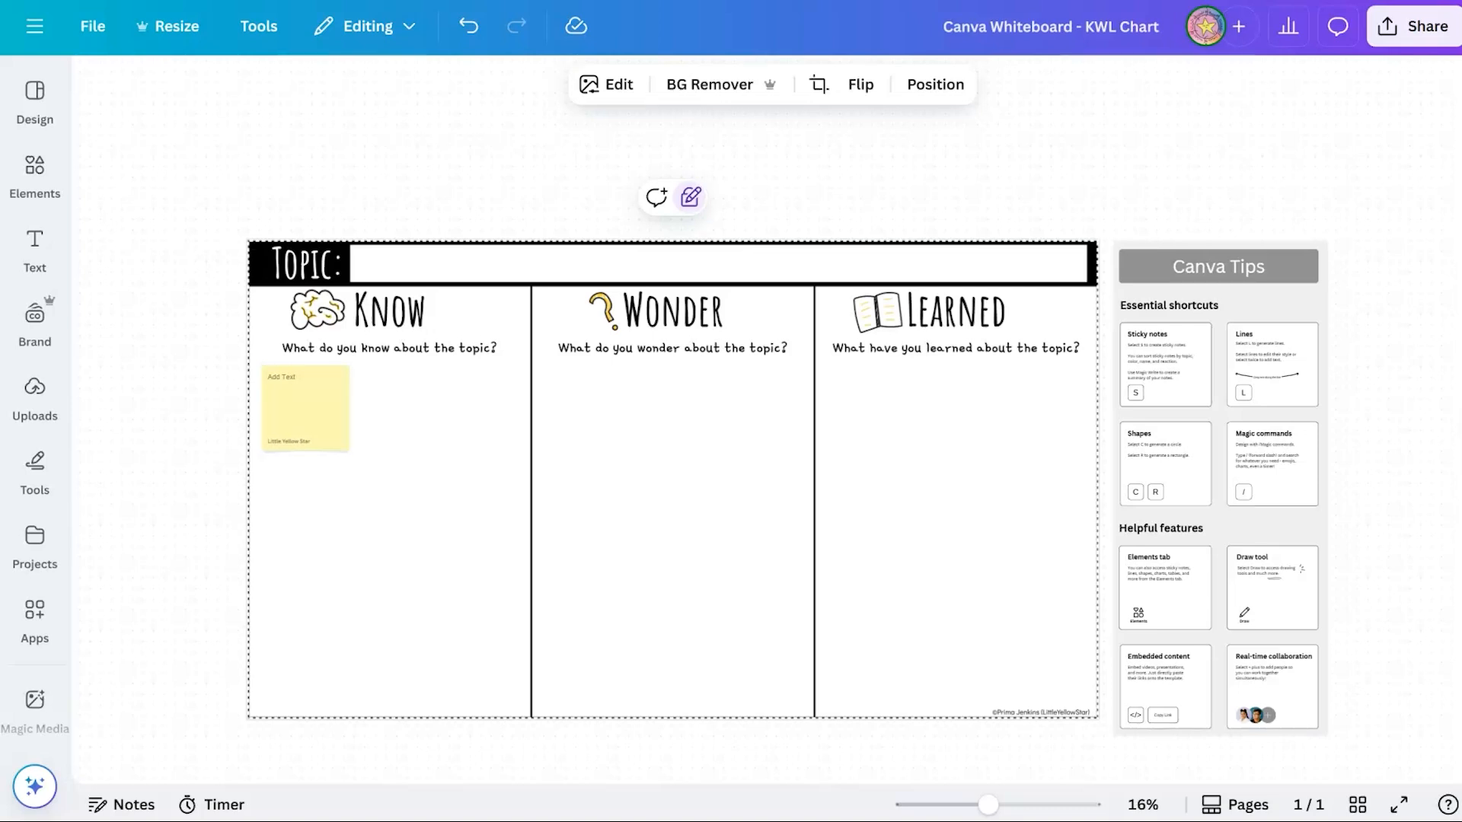
# Share the design with anyone with the link, with edit permission, and copy the link
pyautogui.click(1445, 46)
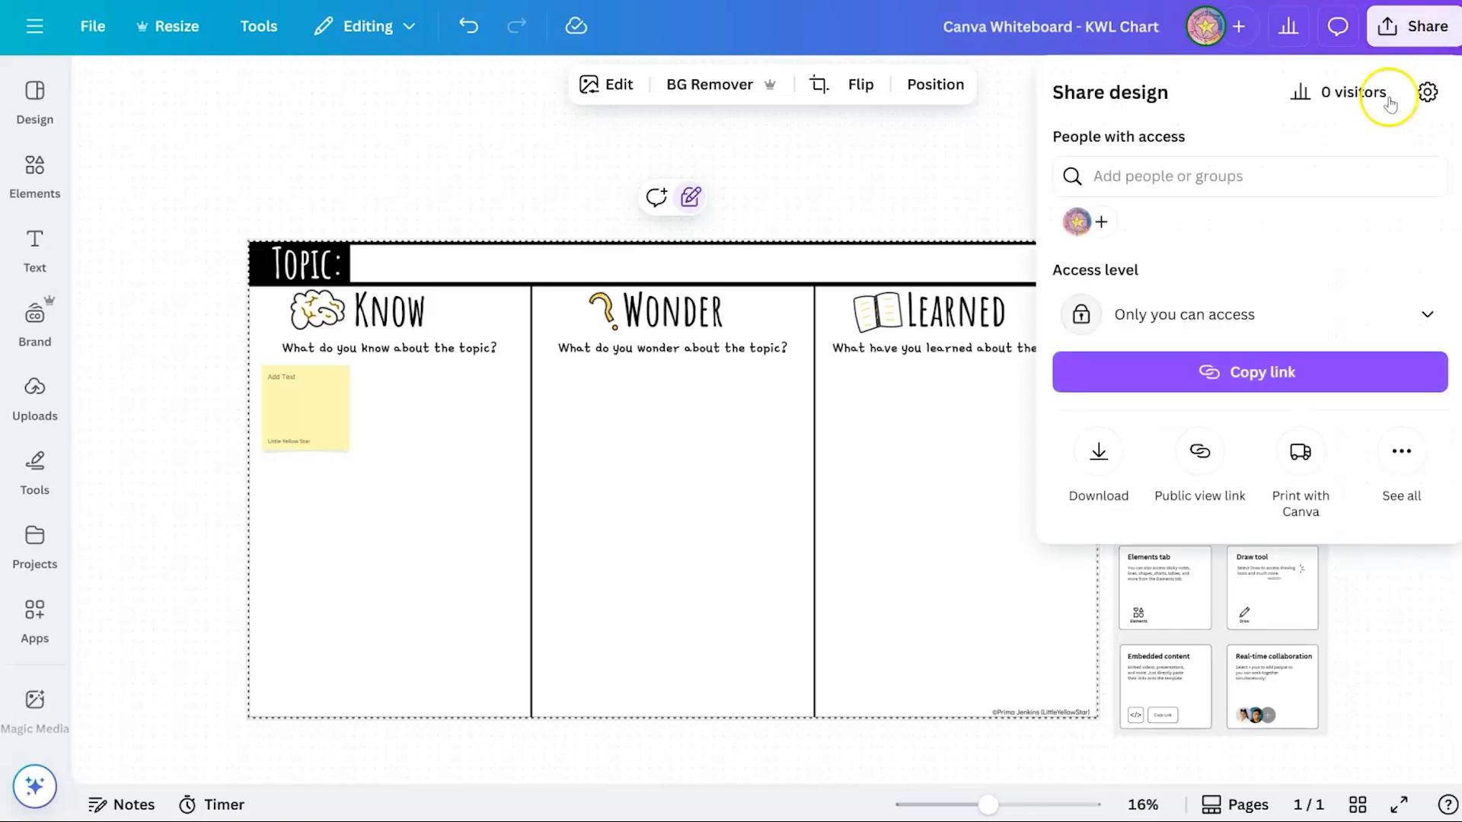
pyautogui.click(1304, 314)
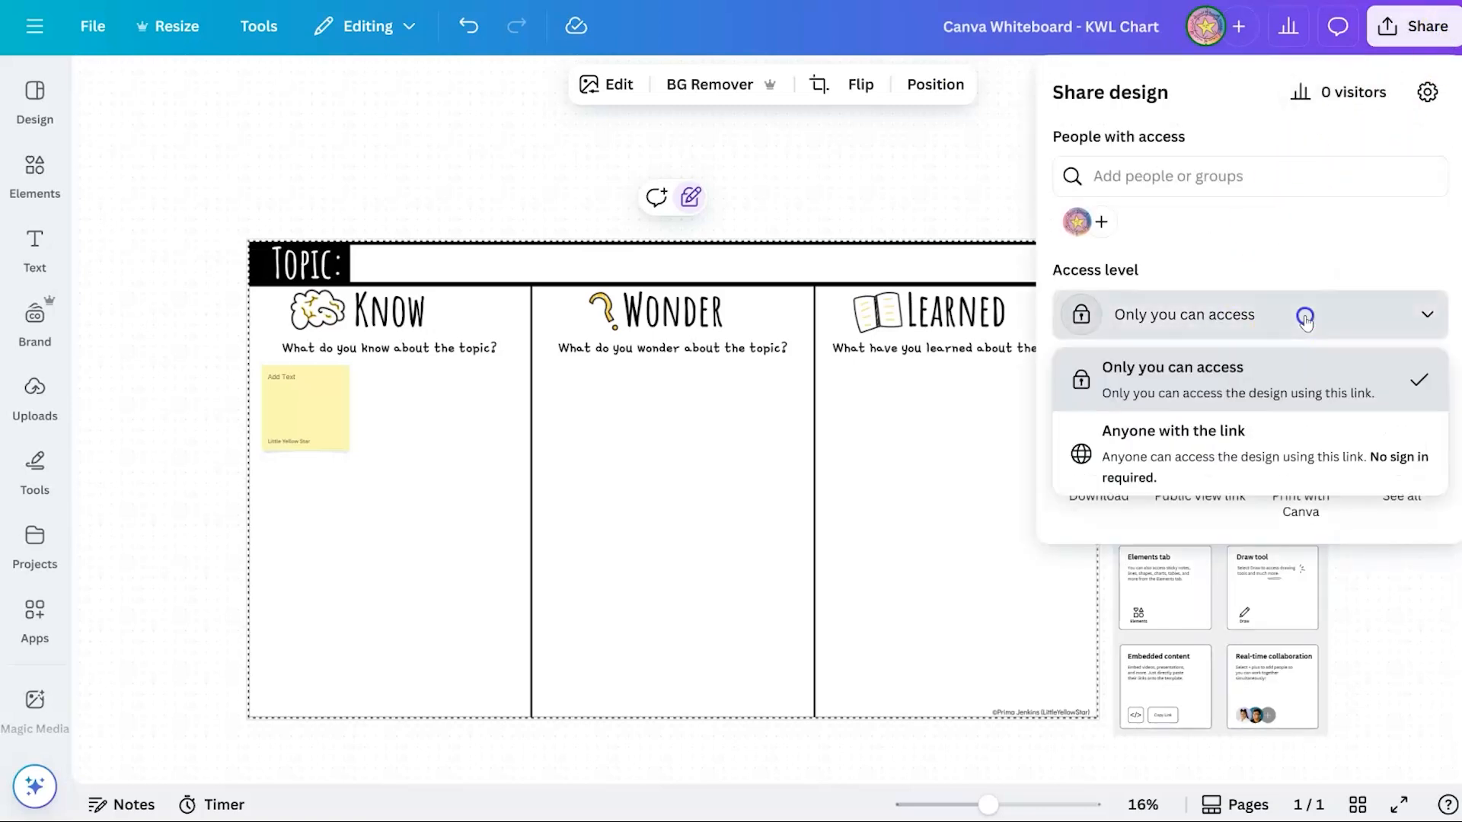
pyautogui.click(1222, 429)
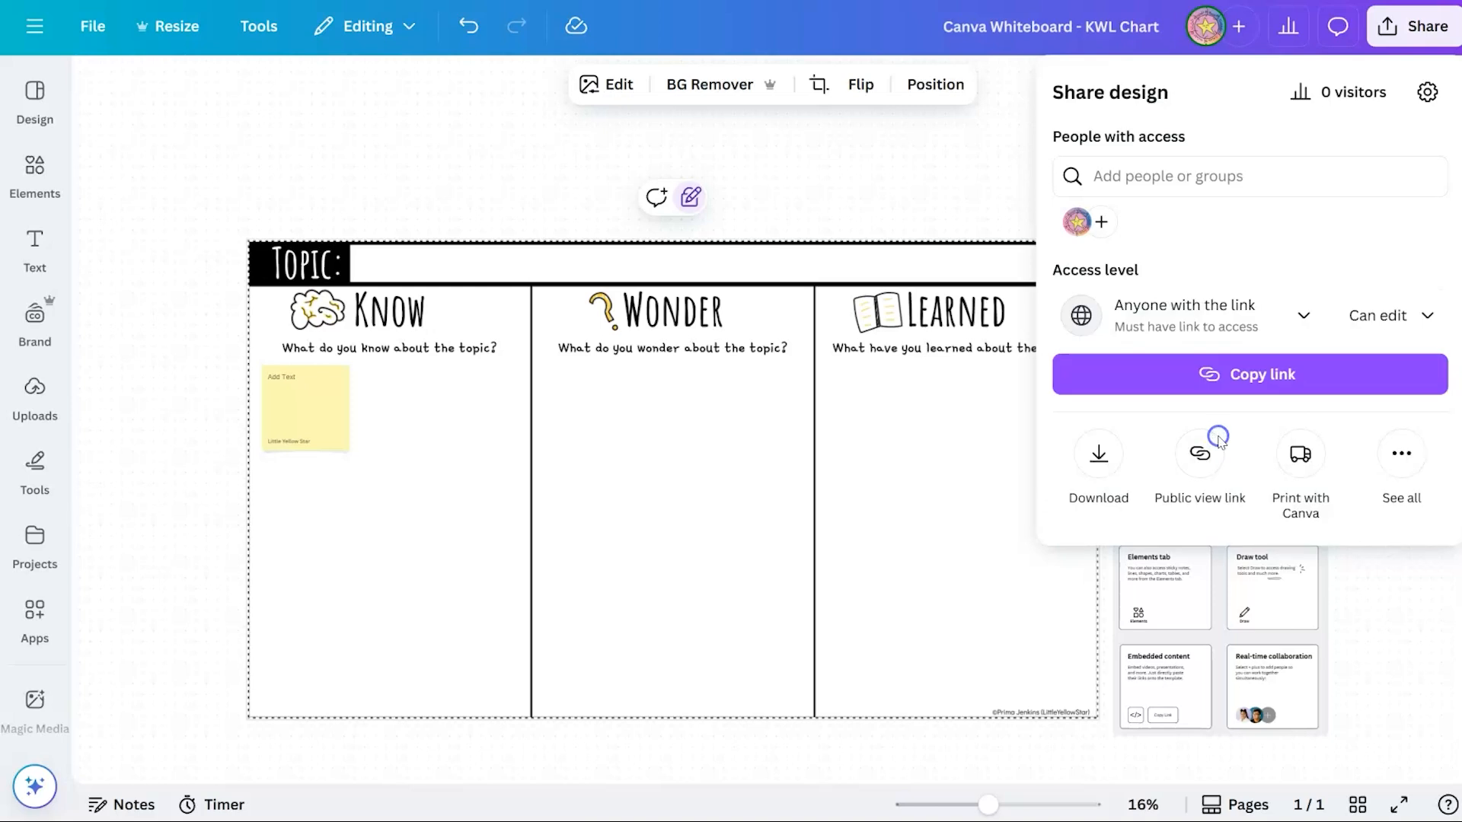
pyautogui.click(1379, 317)
pyautogui.click(1379, 317)
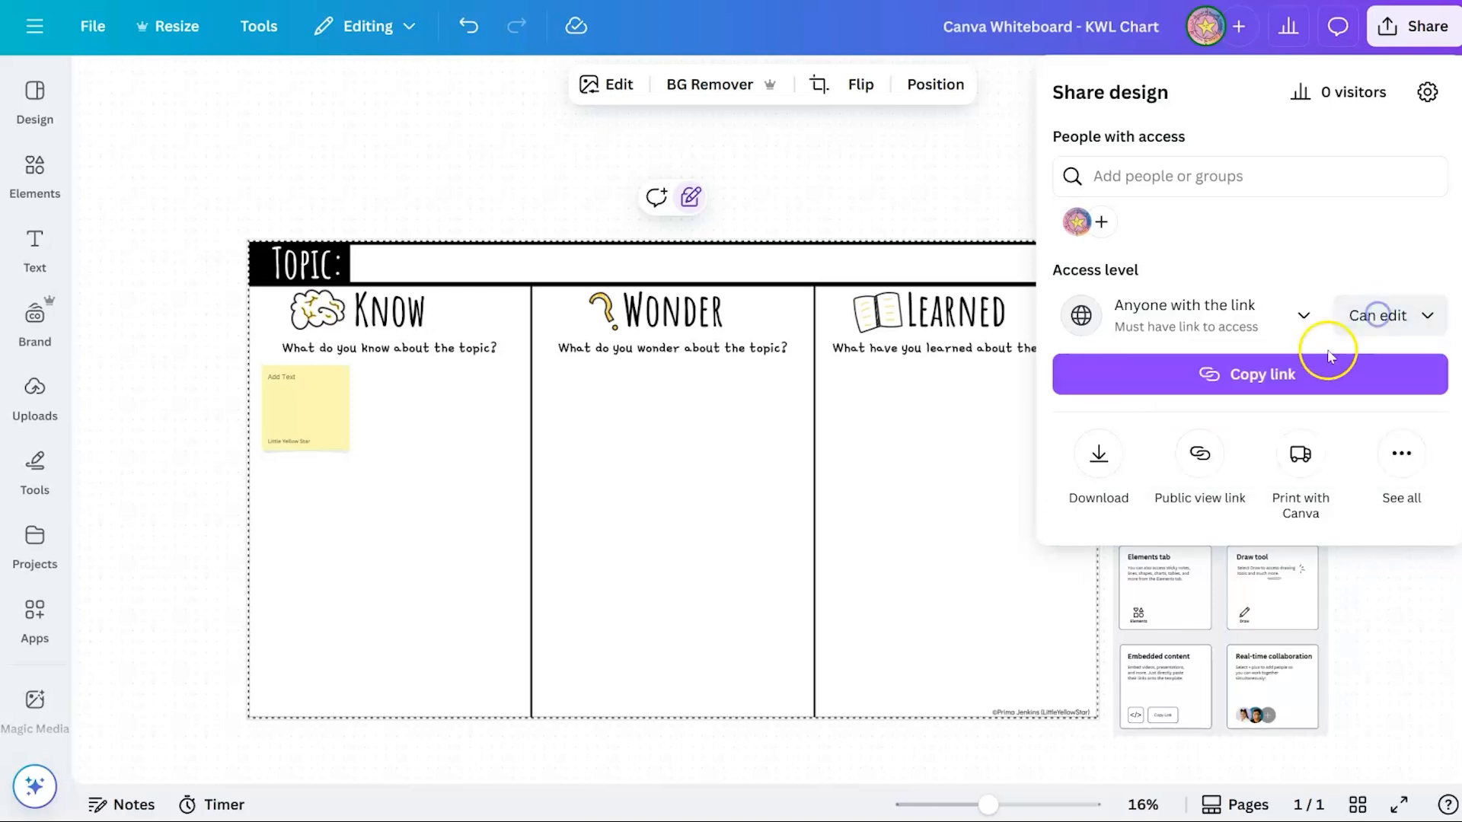
pyautogui.click(1306, 371)
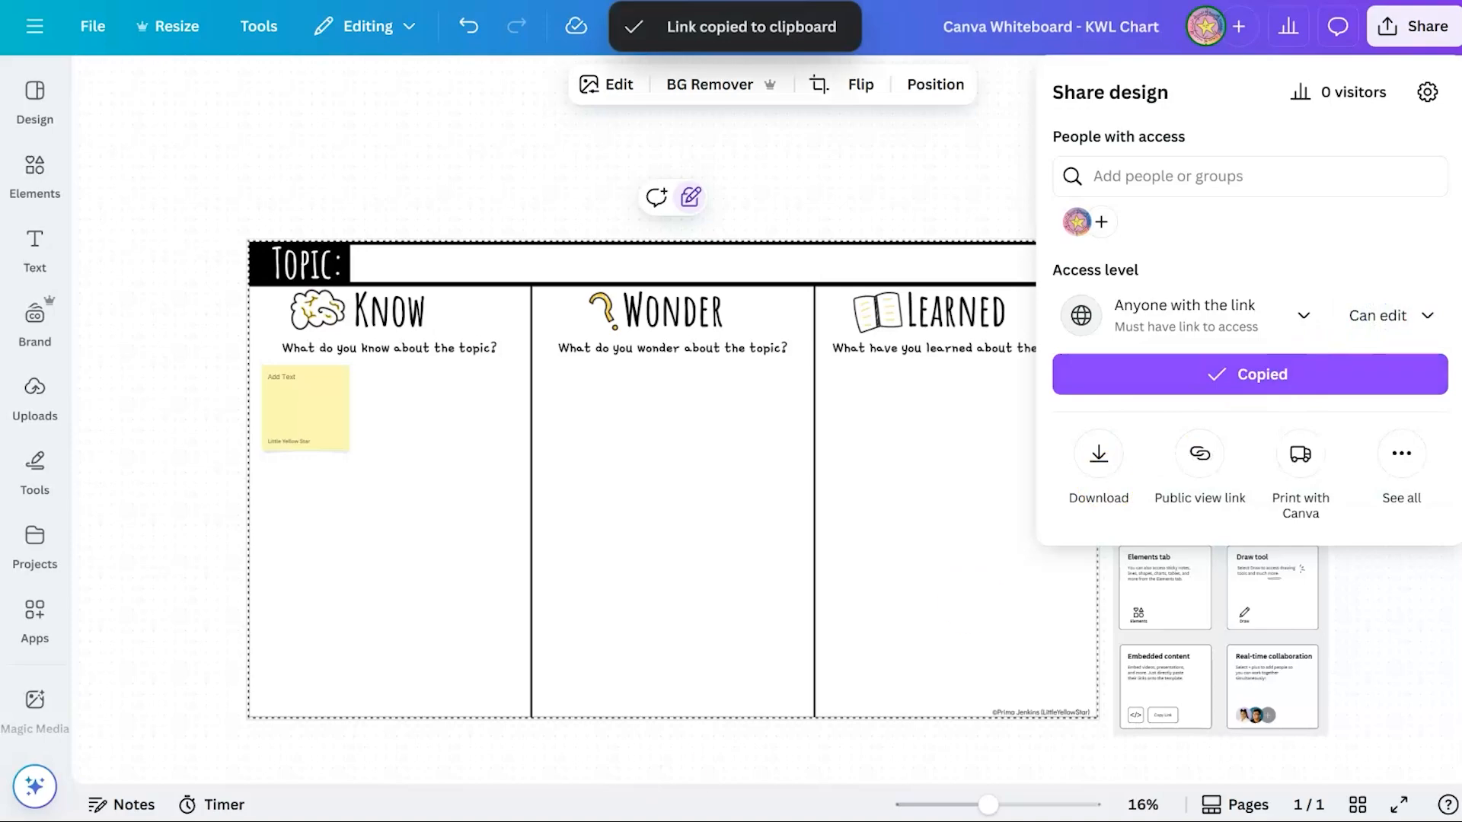
# Open the copied edit link in a new Incognito window and check the guest's access level on the whiteboard
pyautogui.hotkey('ctrl', 'shift', 'n')
pyautogui.hotkey('ctrl', 'v')
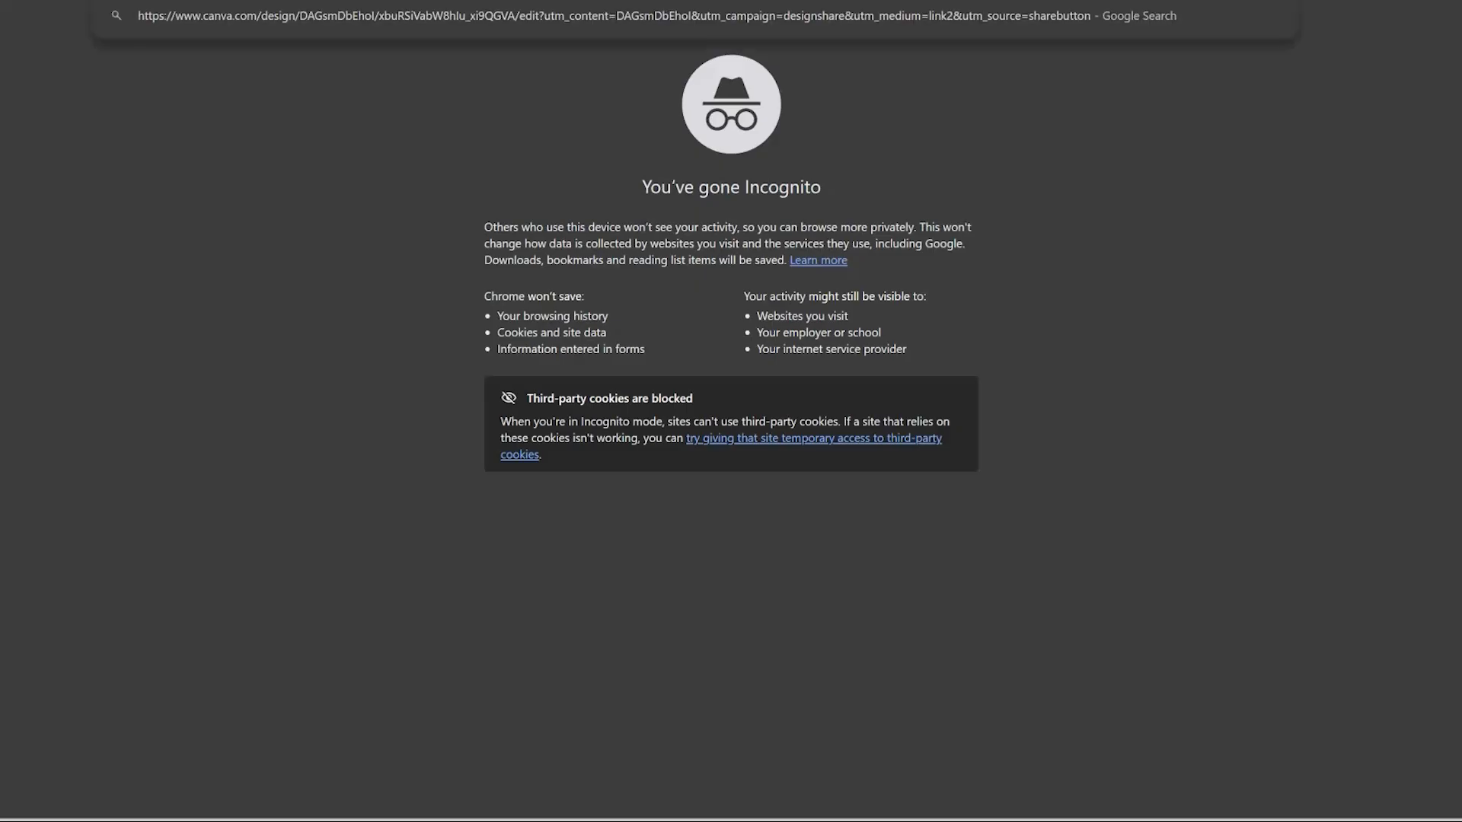
pyautogui.press('Return')
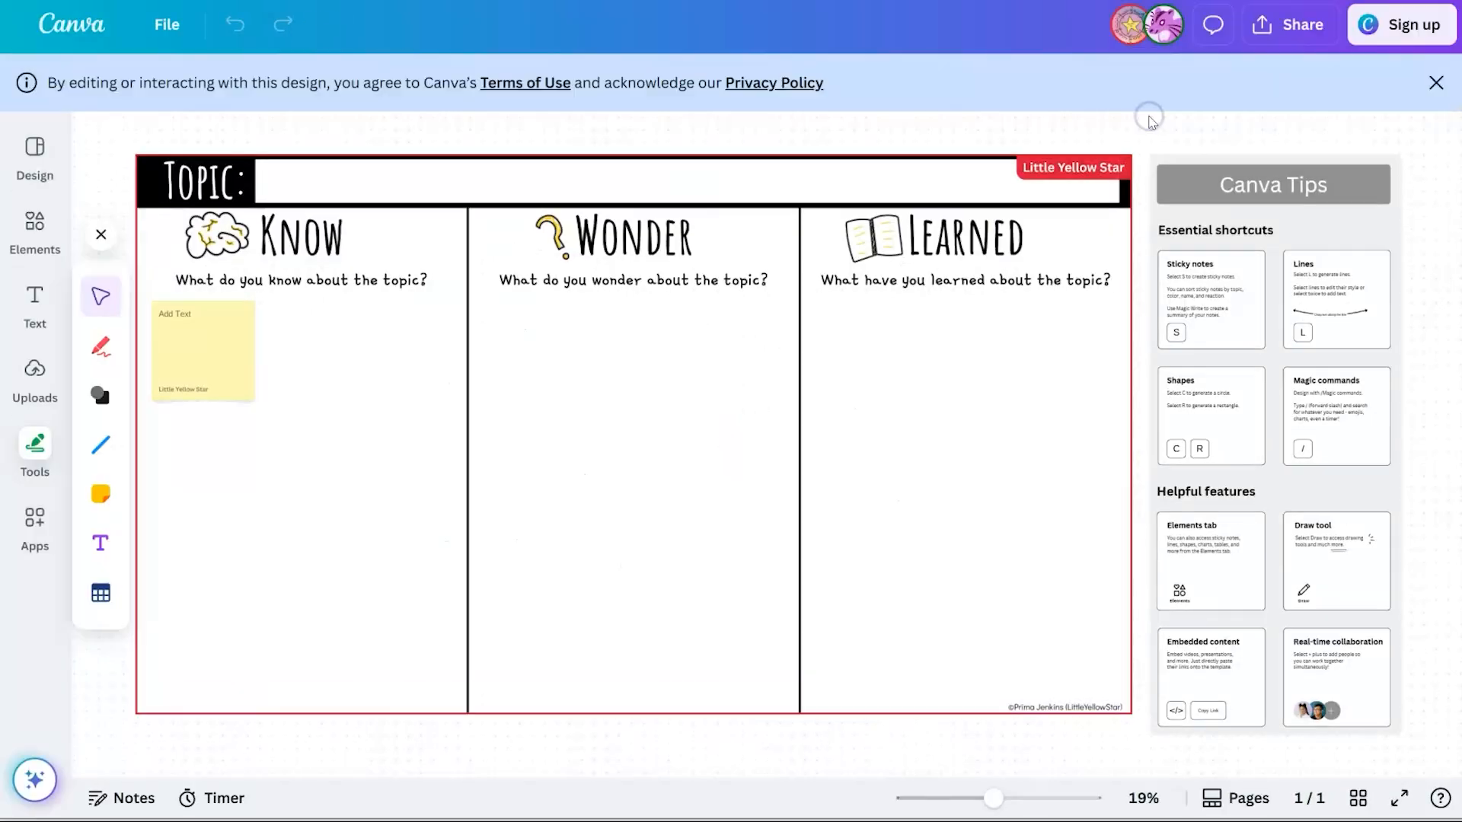
pyautogui.click(1165, 30)
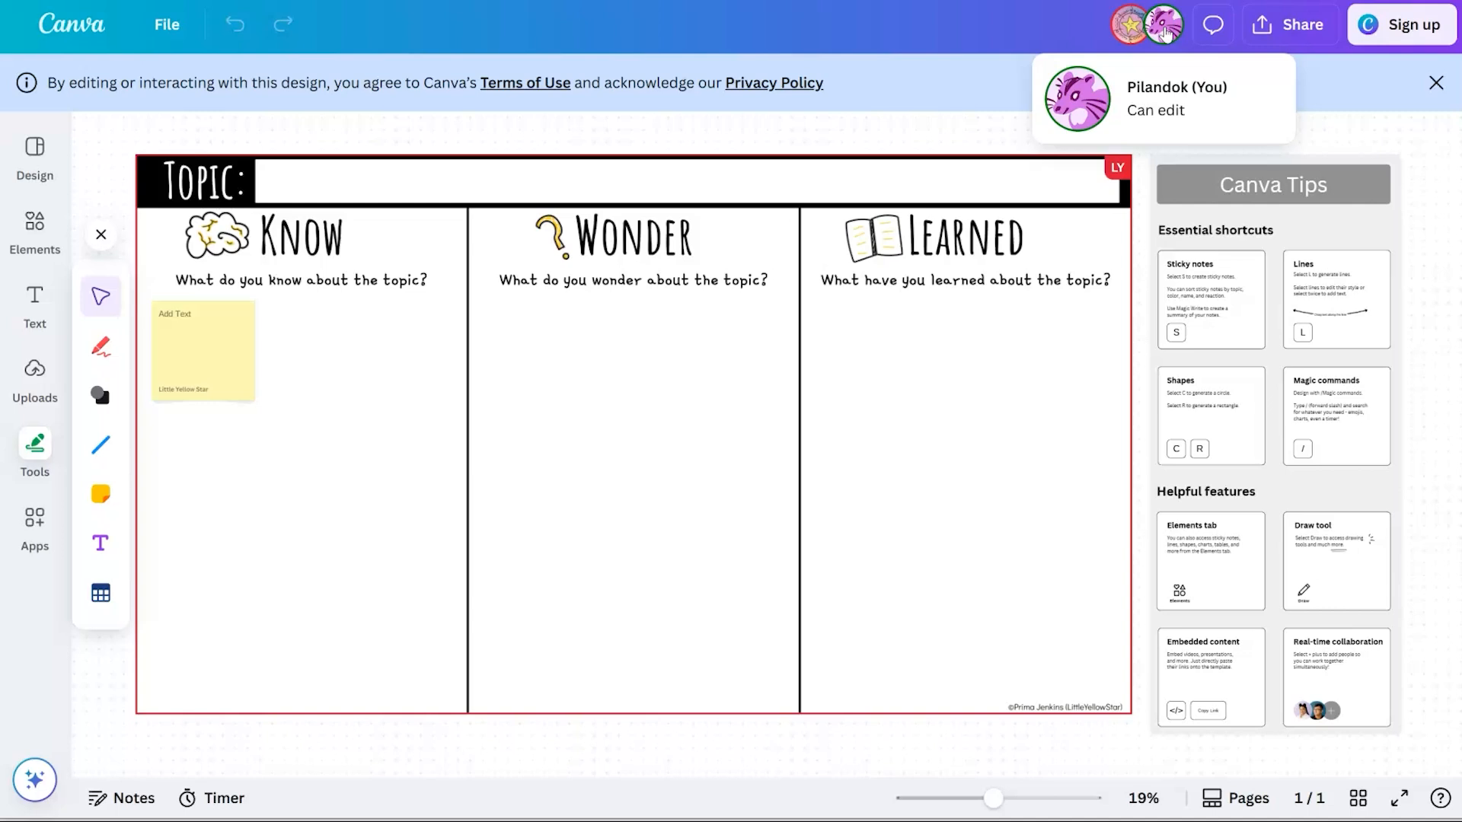
pyautogui.click(1165, 31)
pyautogui.click(1031, 130)
pyautogui.click(693, 230)
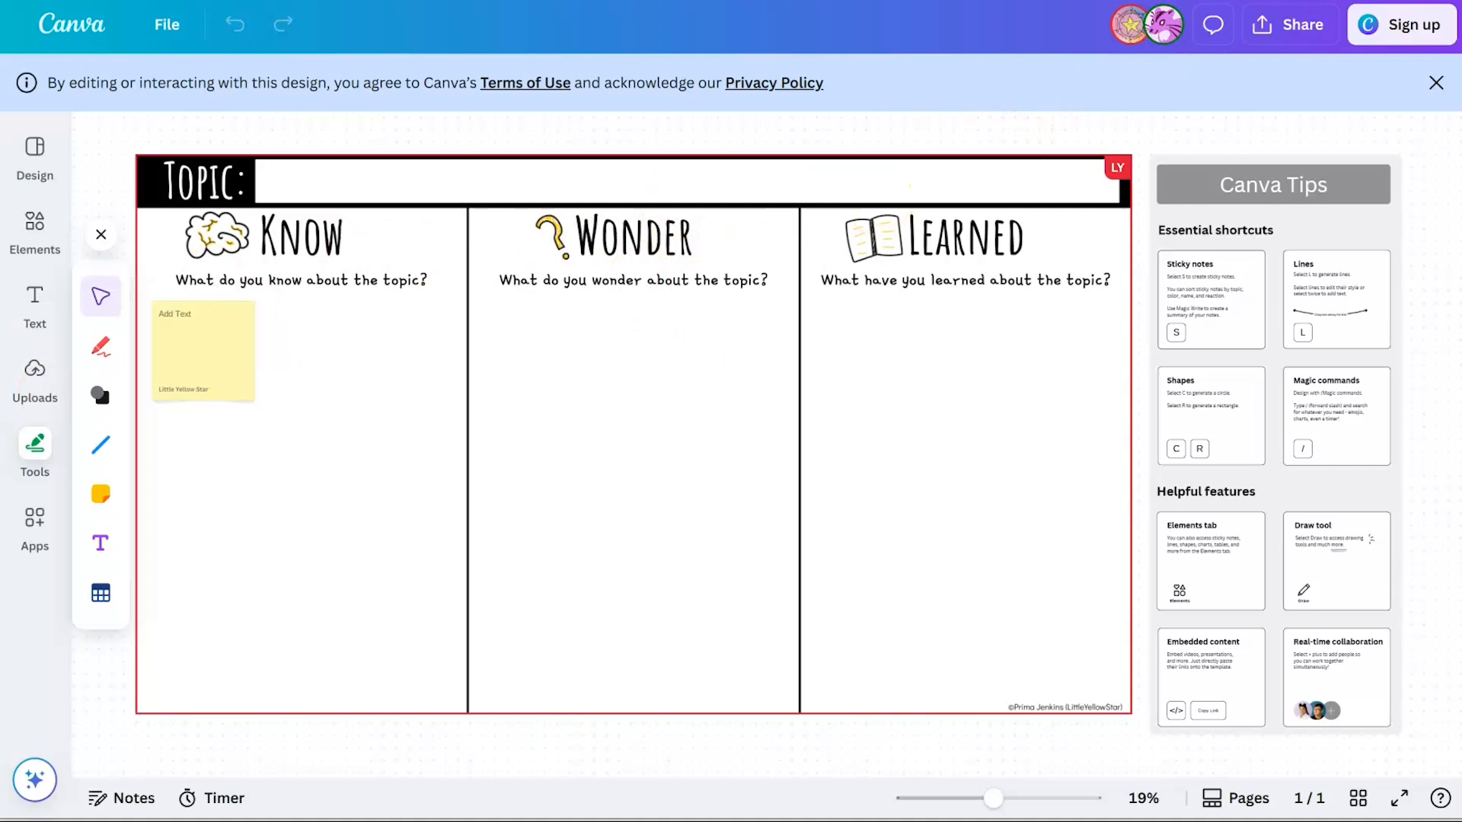
# Add a blue sticky note, enlarge it and place it under the question in the Wonder column
pyautogui.click(101, 499)
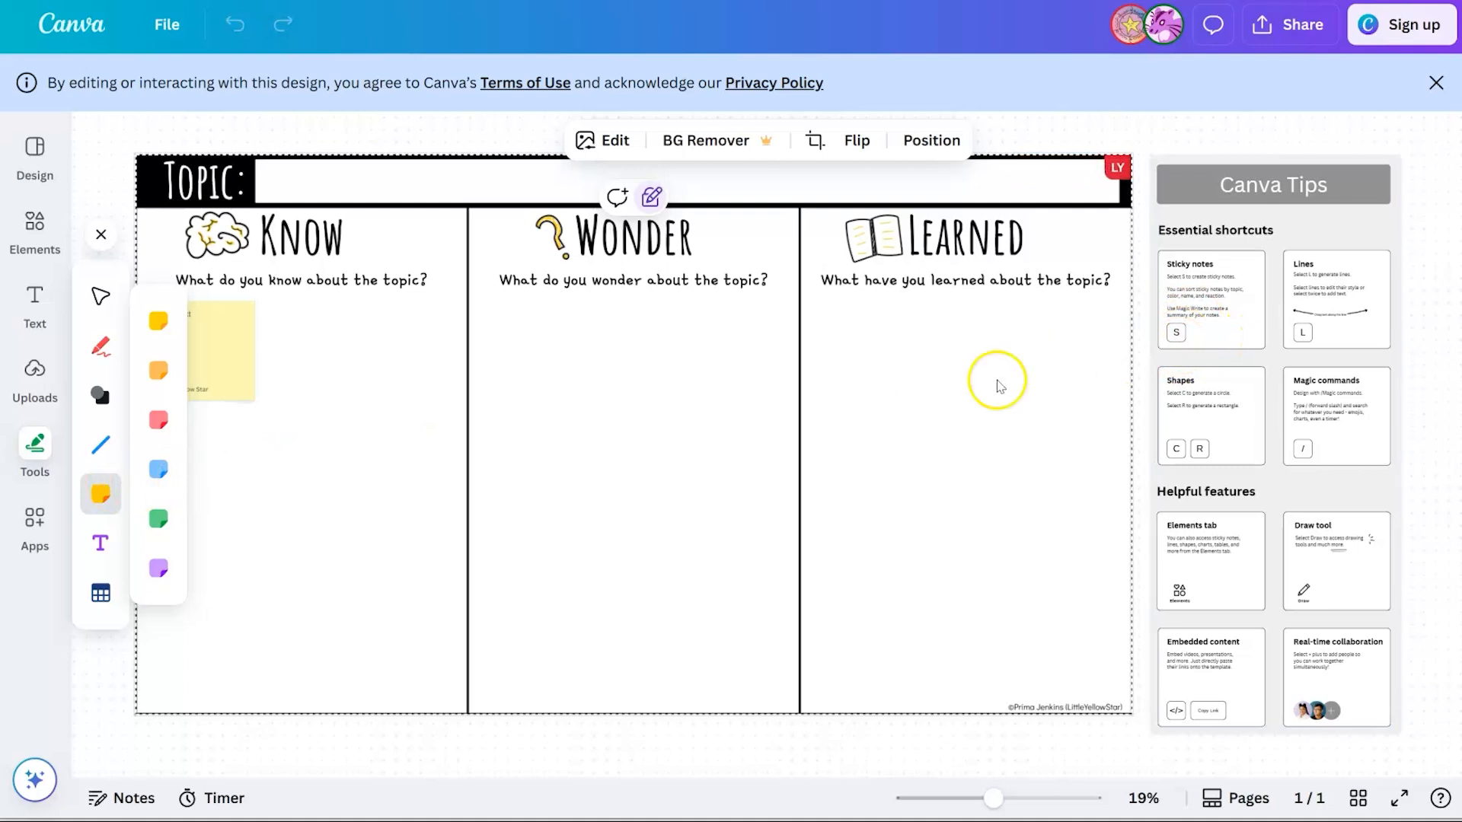
pyautogui.click(158, 469)
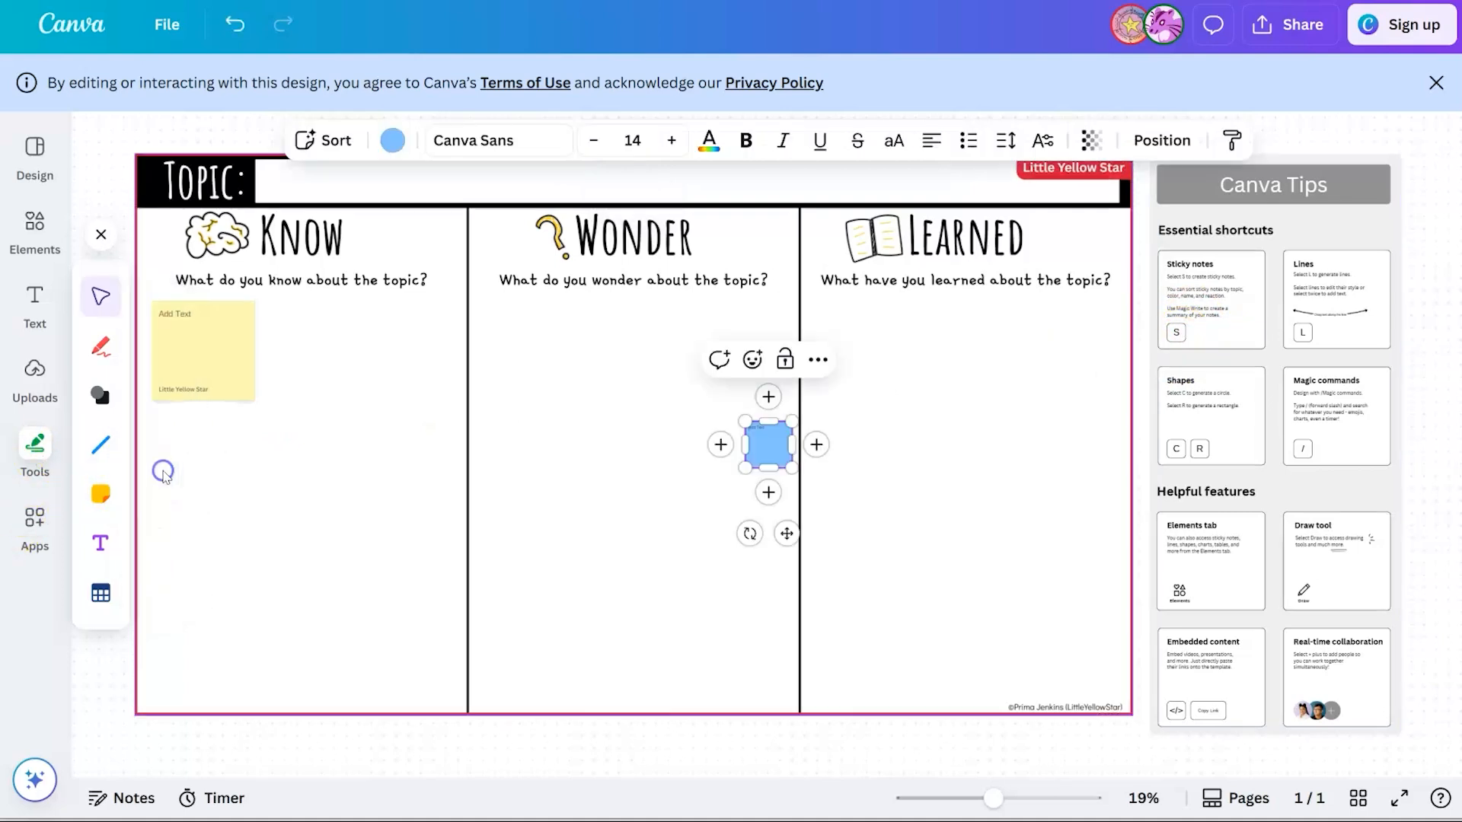
pyautogui.moveTo(790, 469); pyautogui.dragTo(653, 442)
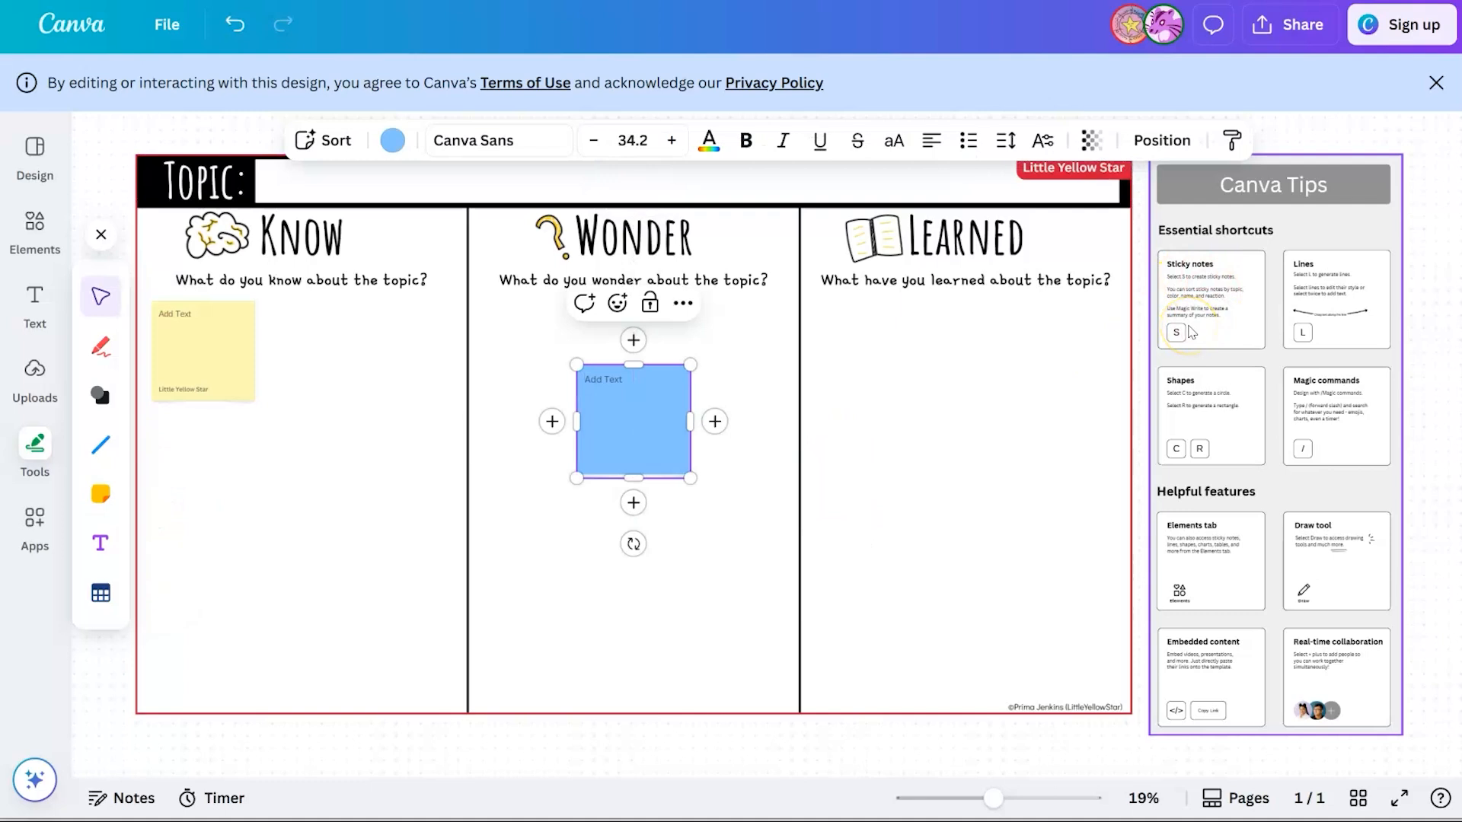
# Add another sticky note in the Know column, beside the existing yellow note, and recolor it light gray
pyautogui.click(1189, 332)
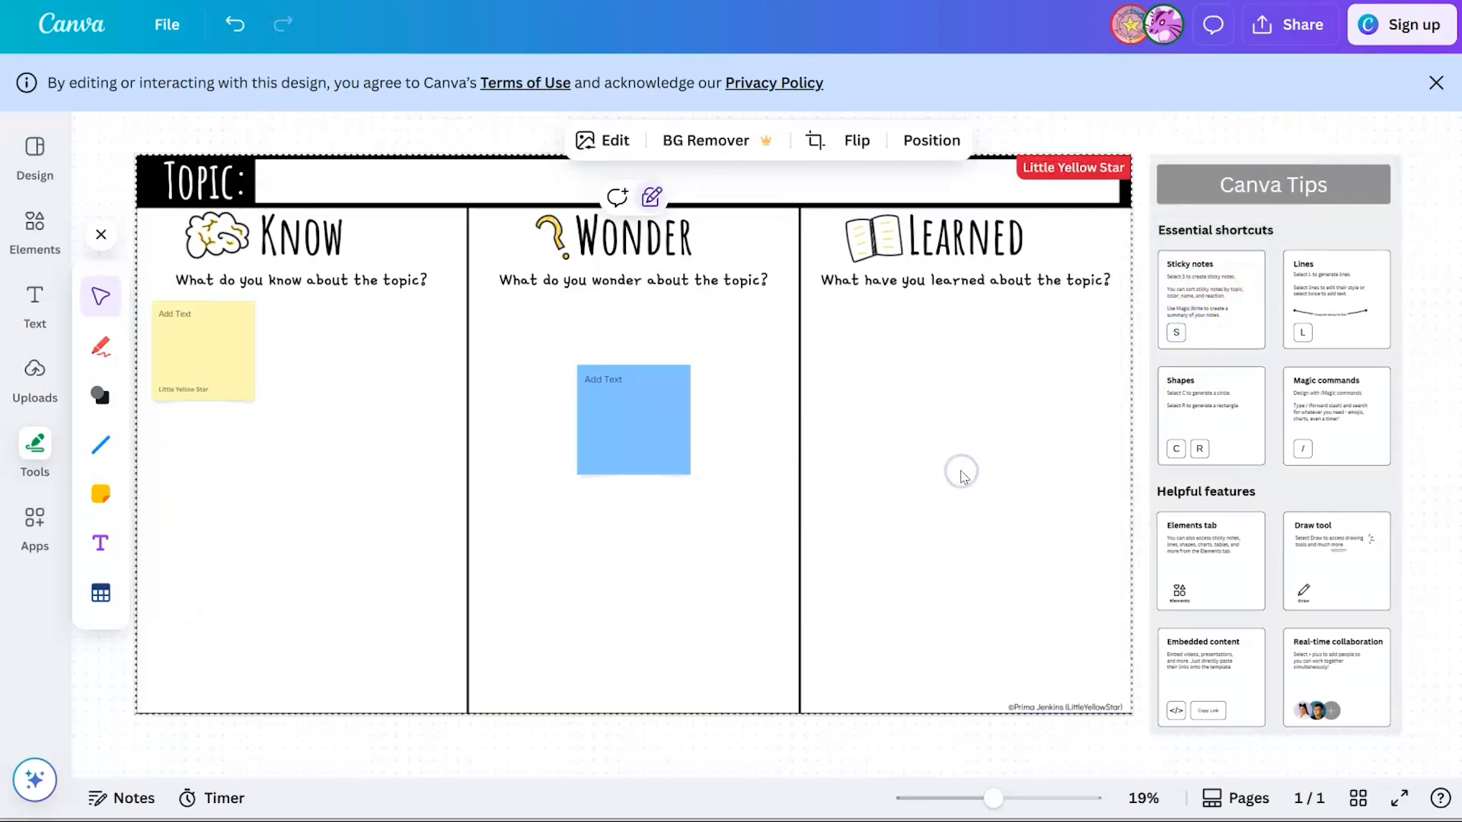
pyautogui.press('s')
pyautogui.moveTo(773, 447); pyautogui.dragTo(368, 399)
pyautogui.click(392, 140)
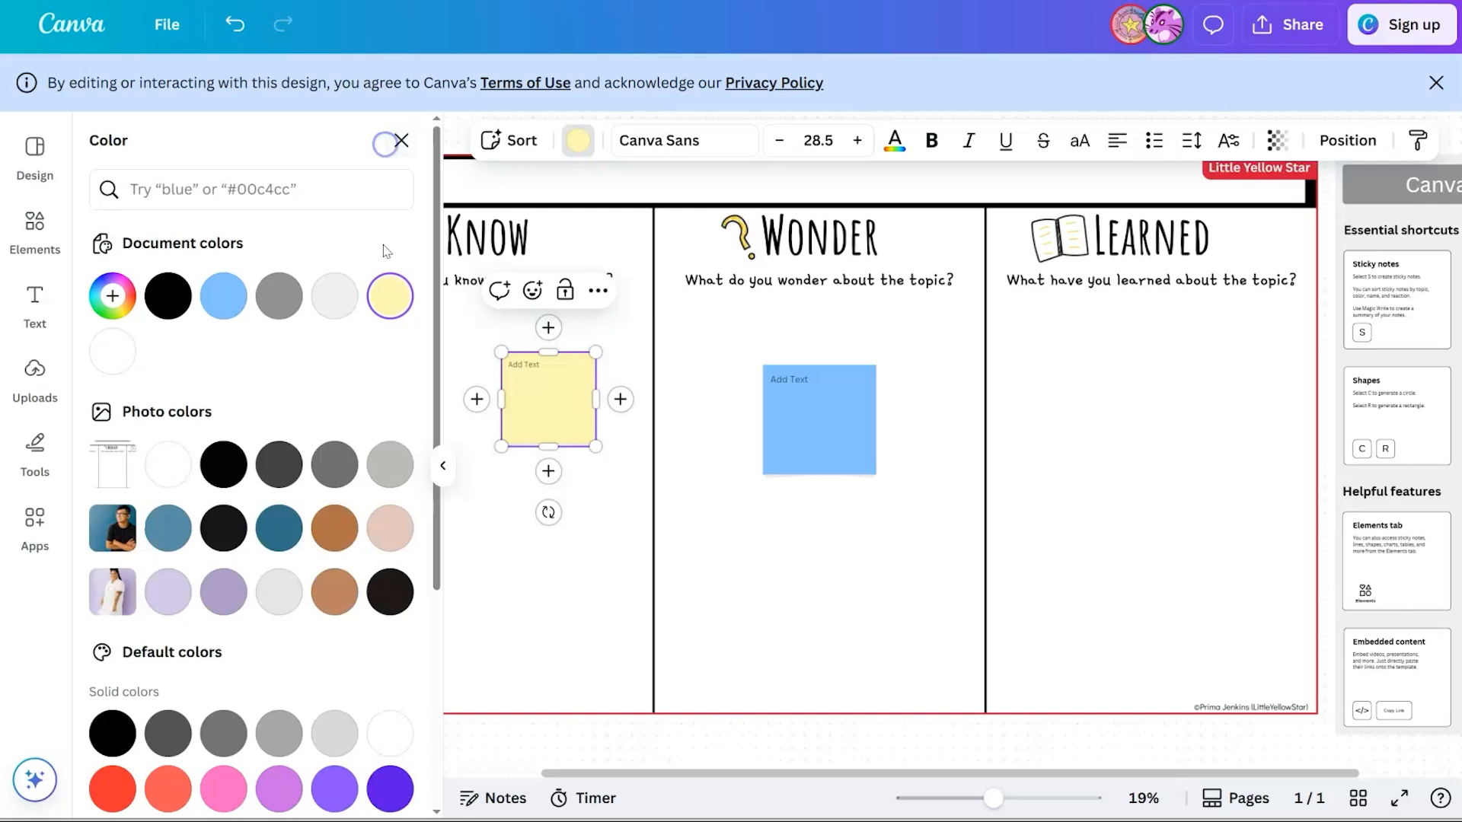
pyautogui.click(274, 514)
pyautogui.click(278, 591)
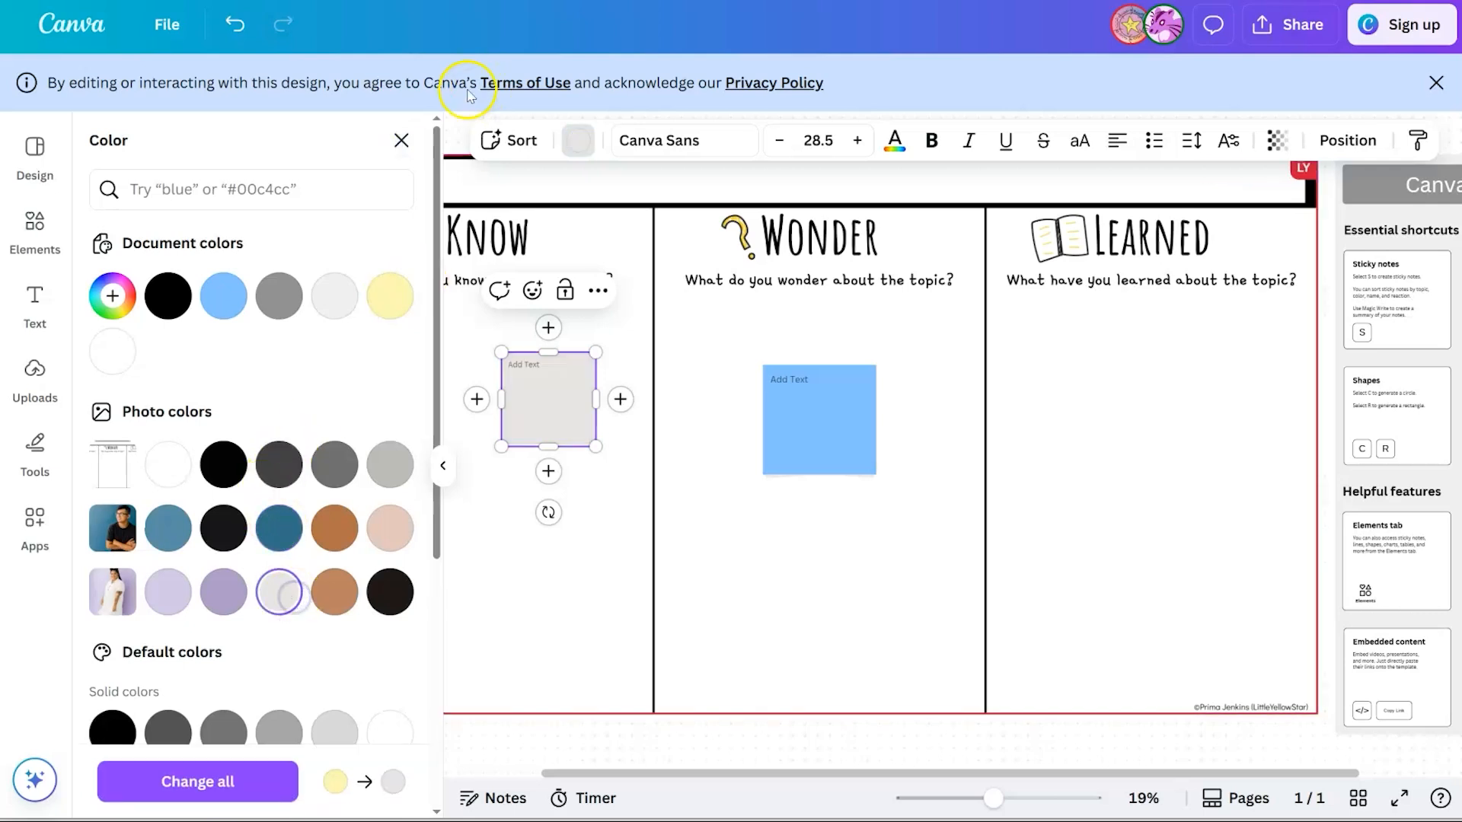
pyautogui.click(401, 140)
pyautogui.click(375, 545)
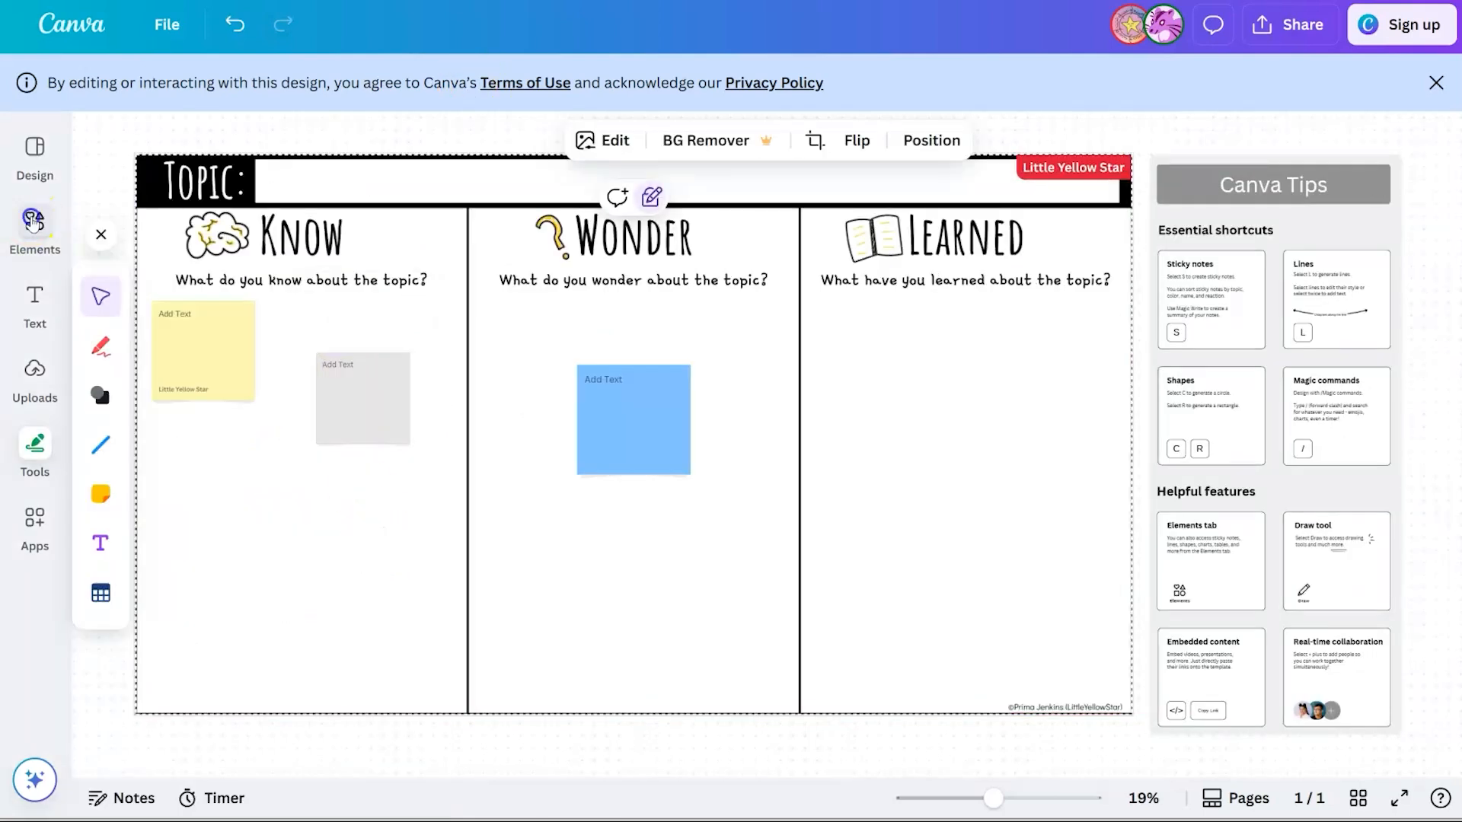
# Add a green sticky note from the elements library, enlarge it and move it under the question in the Learned column
pyautogui.click(32, 220)
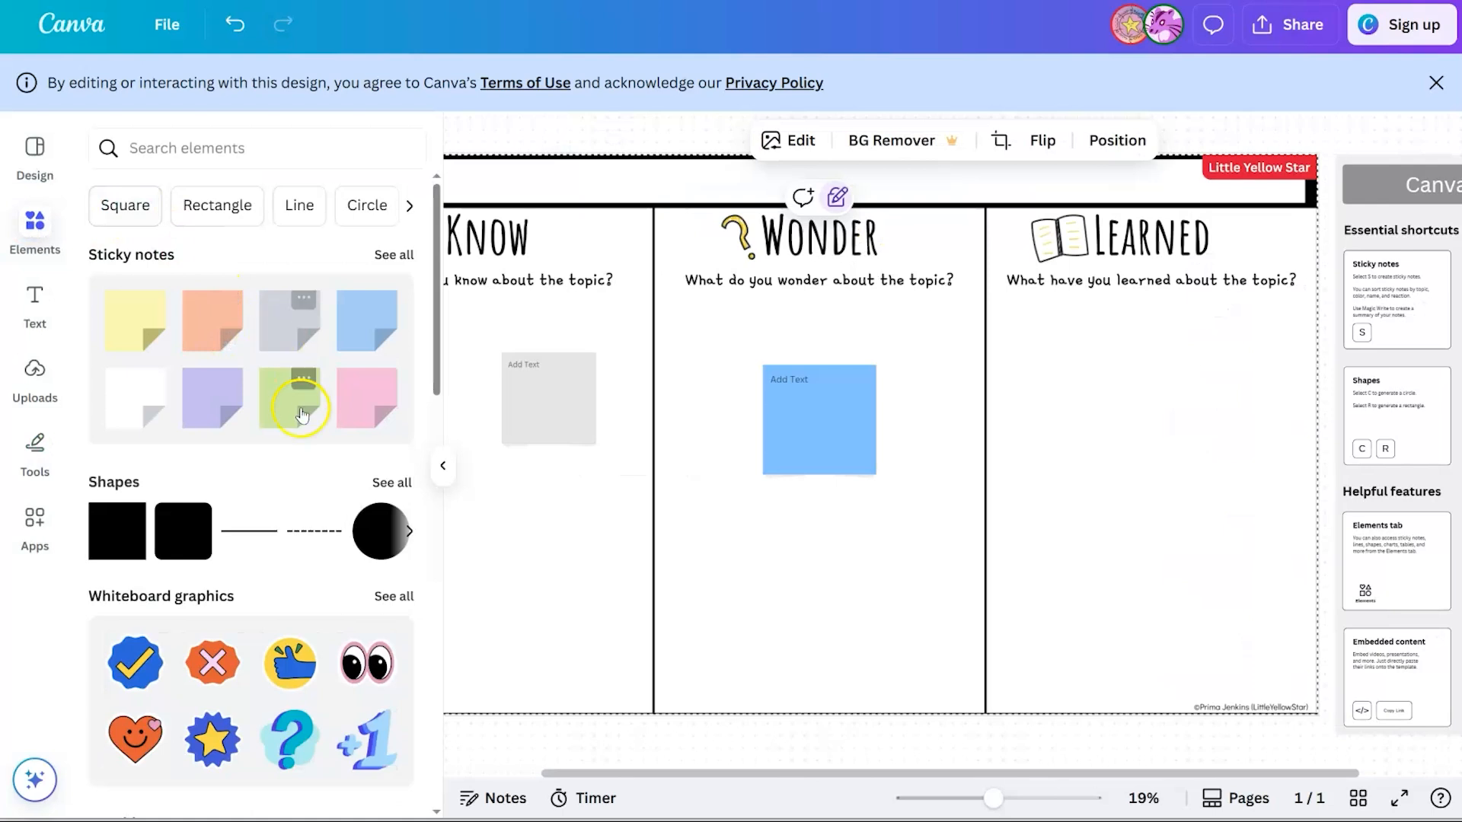
pyautogui.click(298, 387)
pyautogui.click(277, 415)
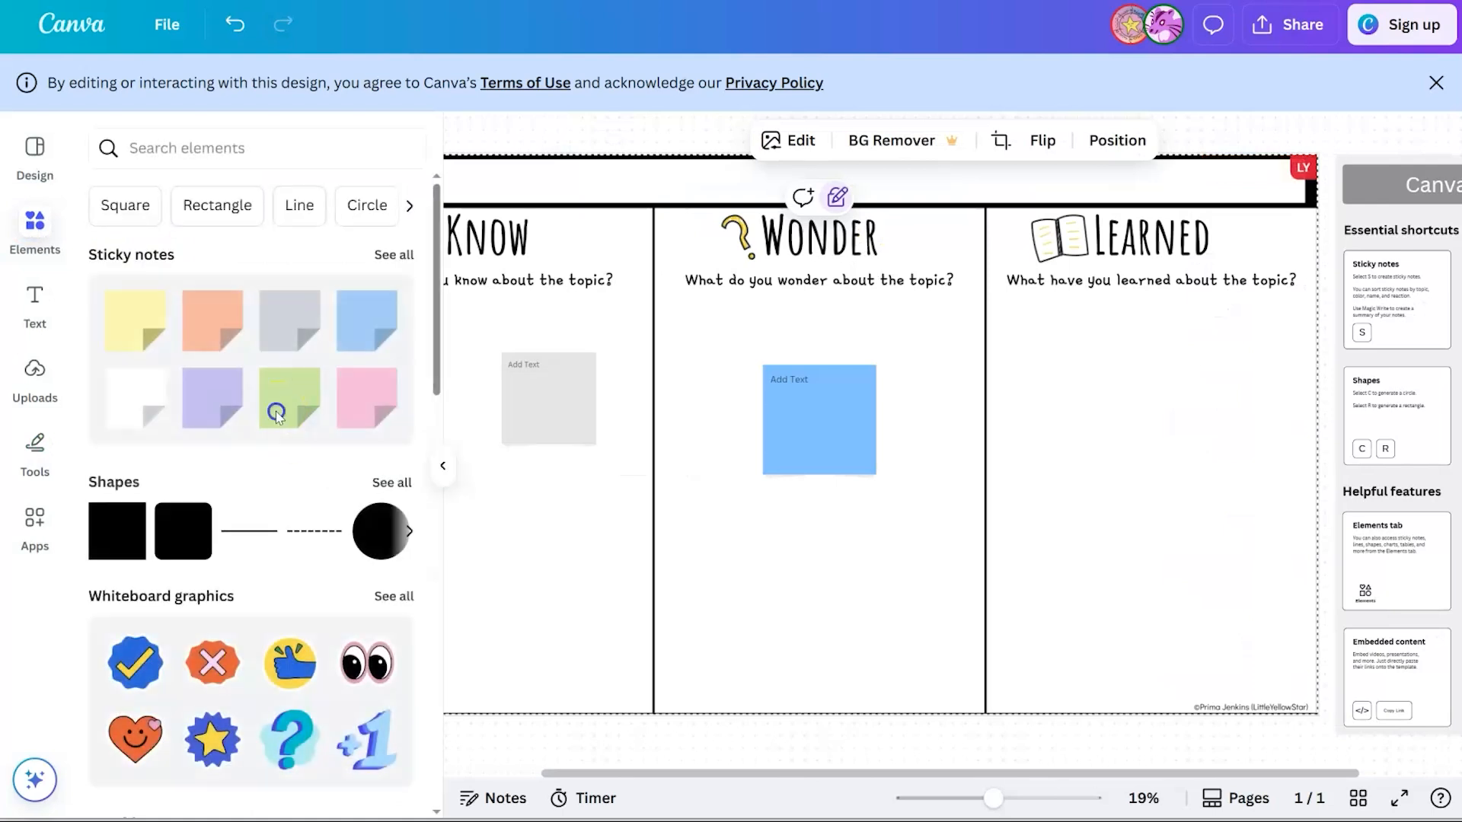
pyautogui.click(277, 417)
pyautogui.moveTo(979, 467); pyautogui.dragTo(1011, 497)
pyautogui.click(695, 522)
pyautogui.click(830, 437)
pyautogui.click(1067, 496)
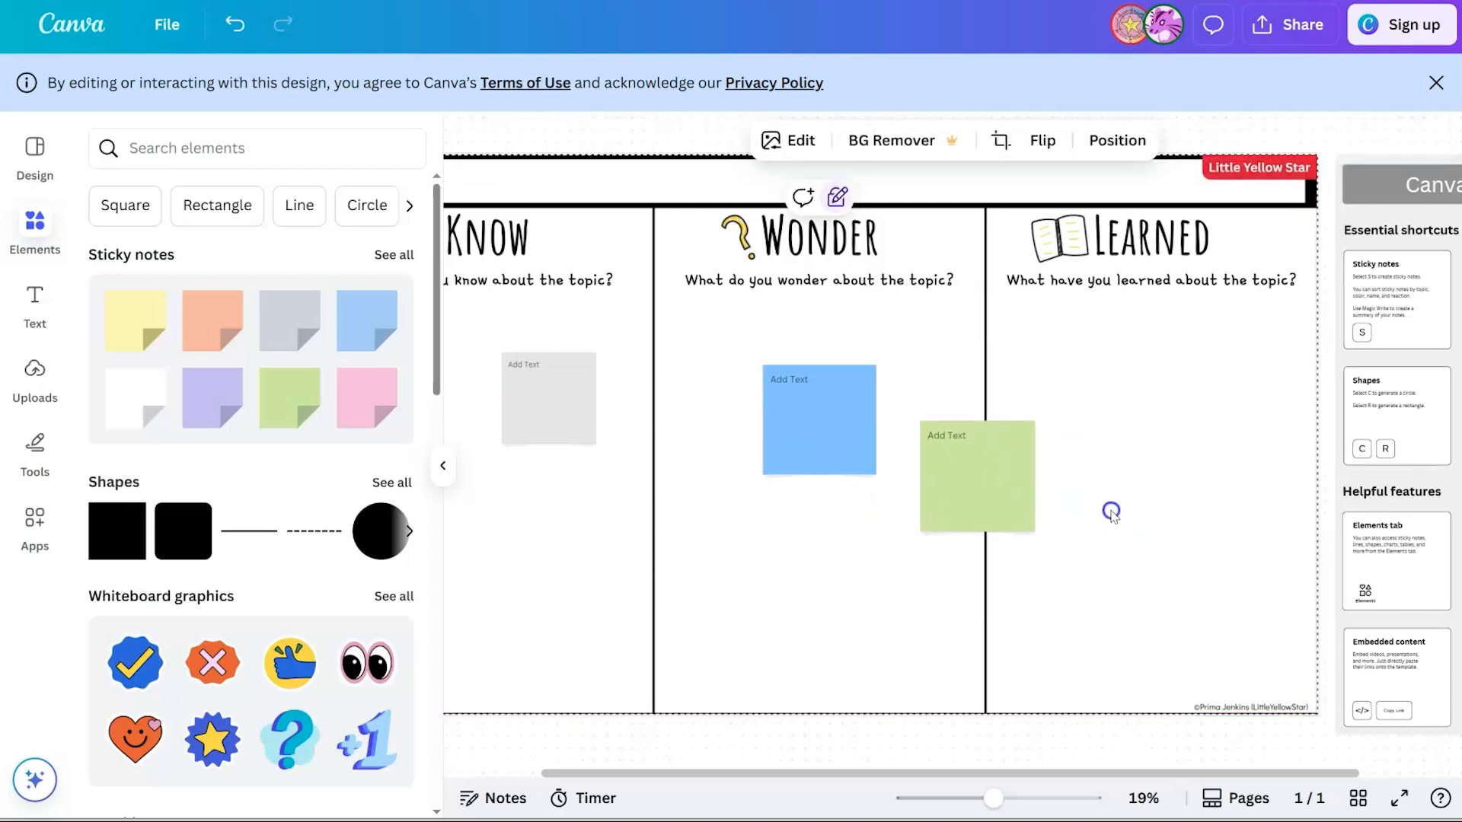
pyautogui.click(946, 487)
pyautogui.moveTo(992, 491); pyautogui.dragTo(1094, 403)
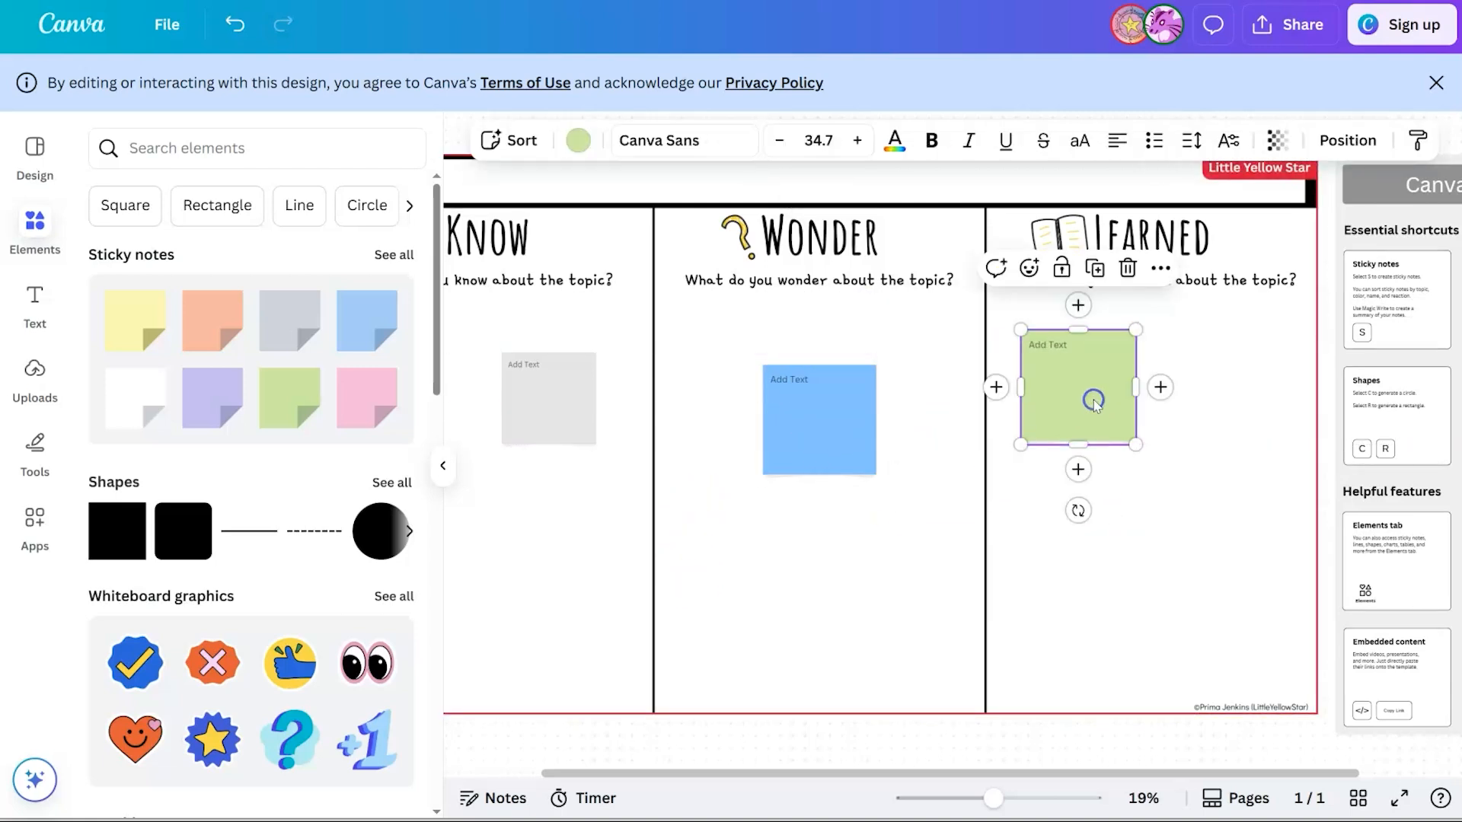
pyautogui.click(442, 465)
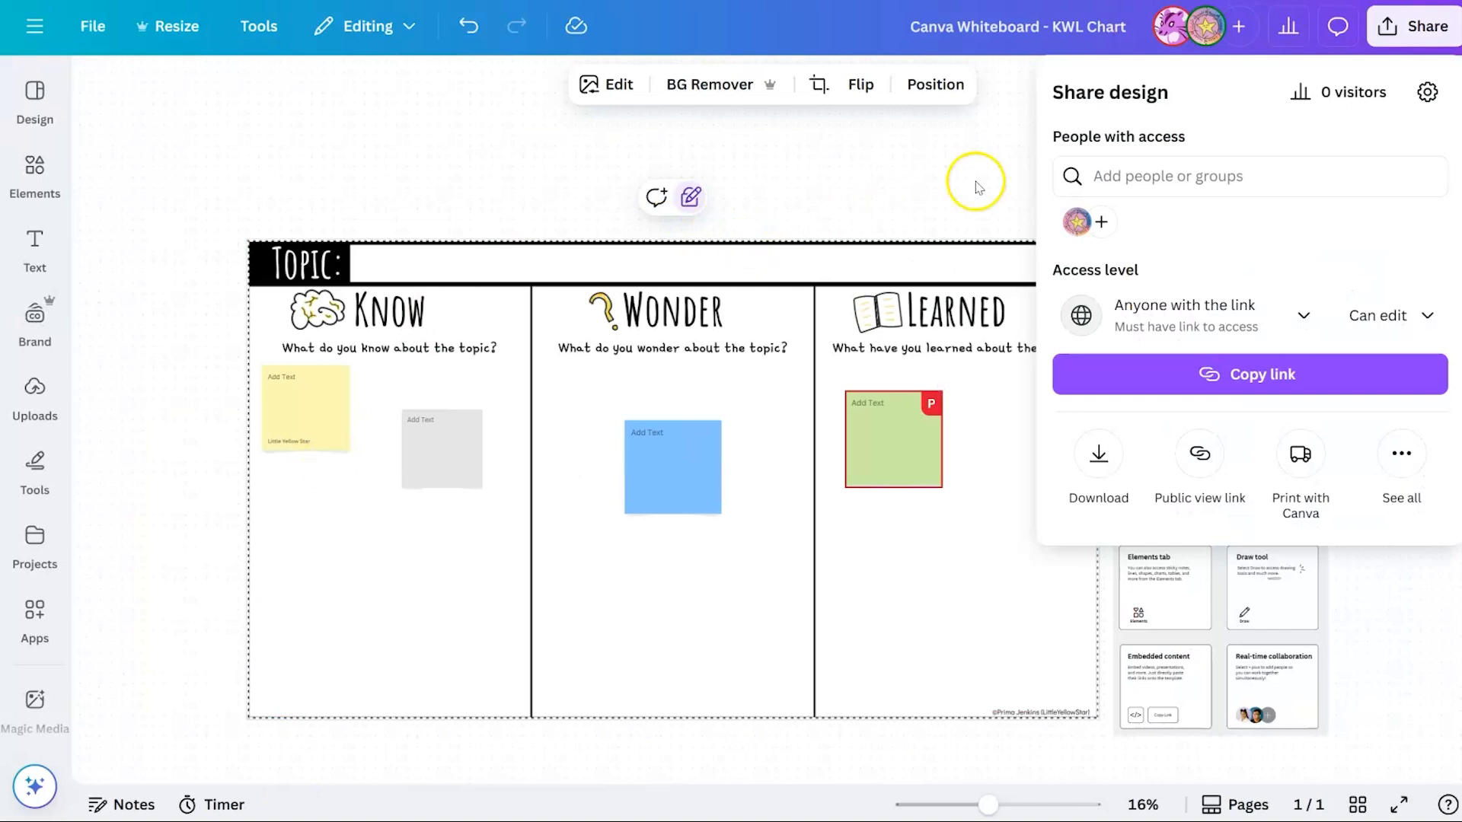
# In the owner's window, add a large yellow sticky note near the Know column, and move it fully inside that column from the guest window
pyautogui.click(965, 166)
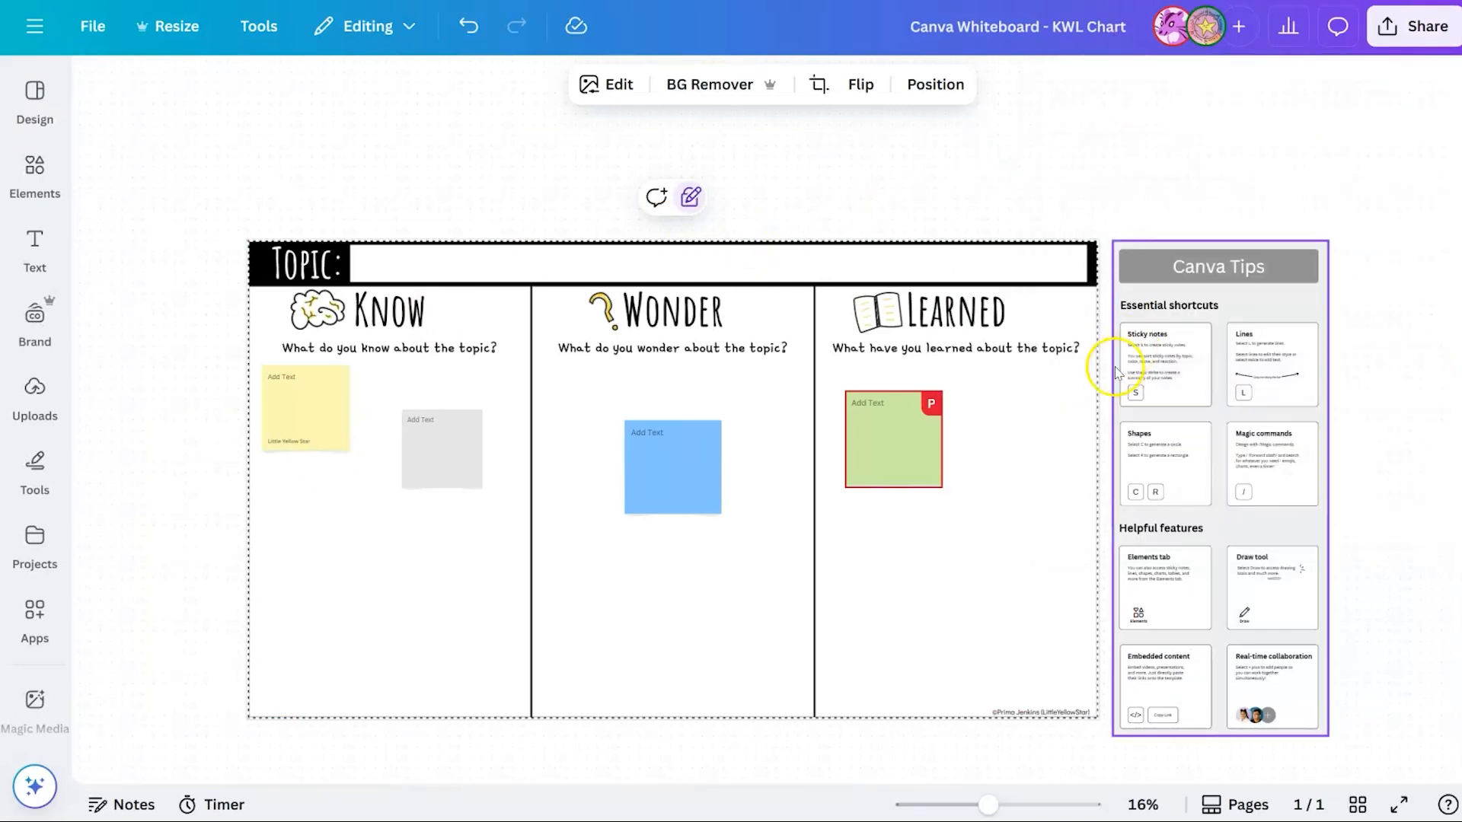
pyautogui.press('s')
pyautogui.moveTo(778, 439); pyautogui.dragTo(875, 528)
pyautogui.moveTo(819, 488); pyautogui.dragTo(217, 291)
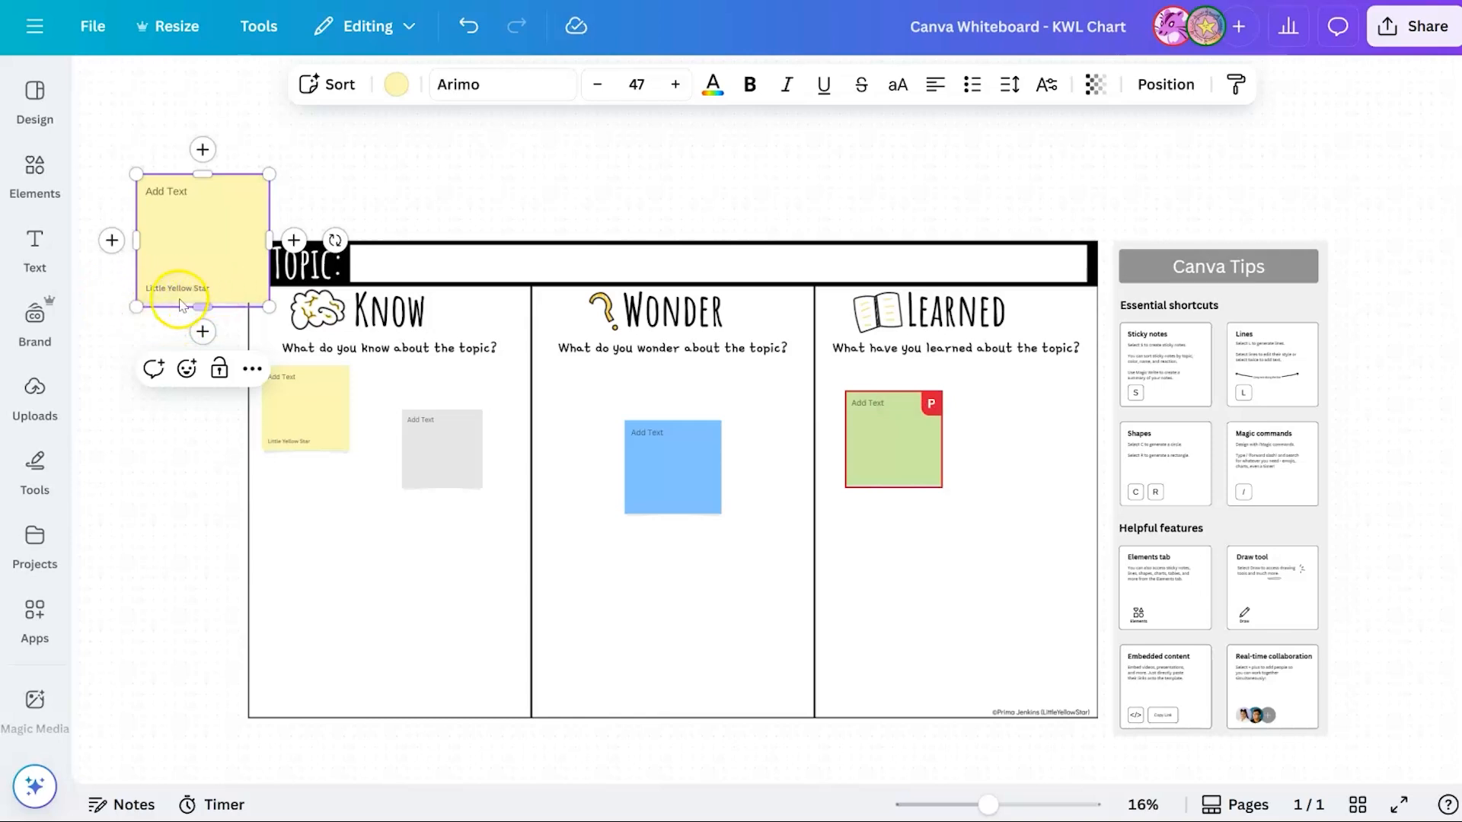
pyautogui.moveTo(256, 272); pyautogui.dragTo(289, 579)
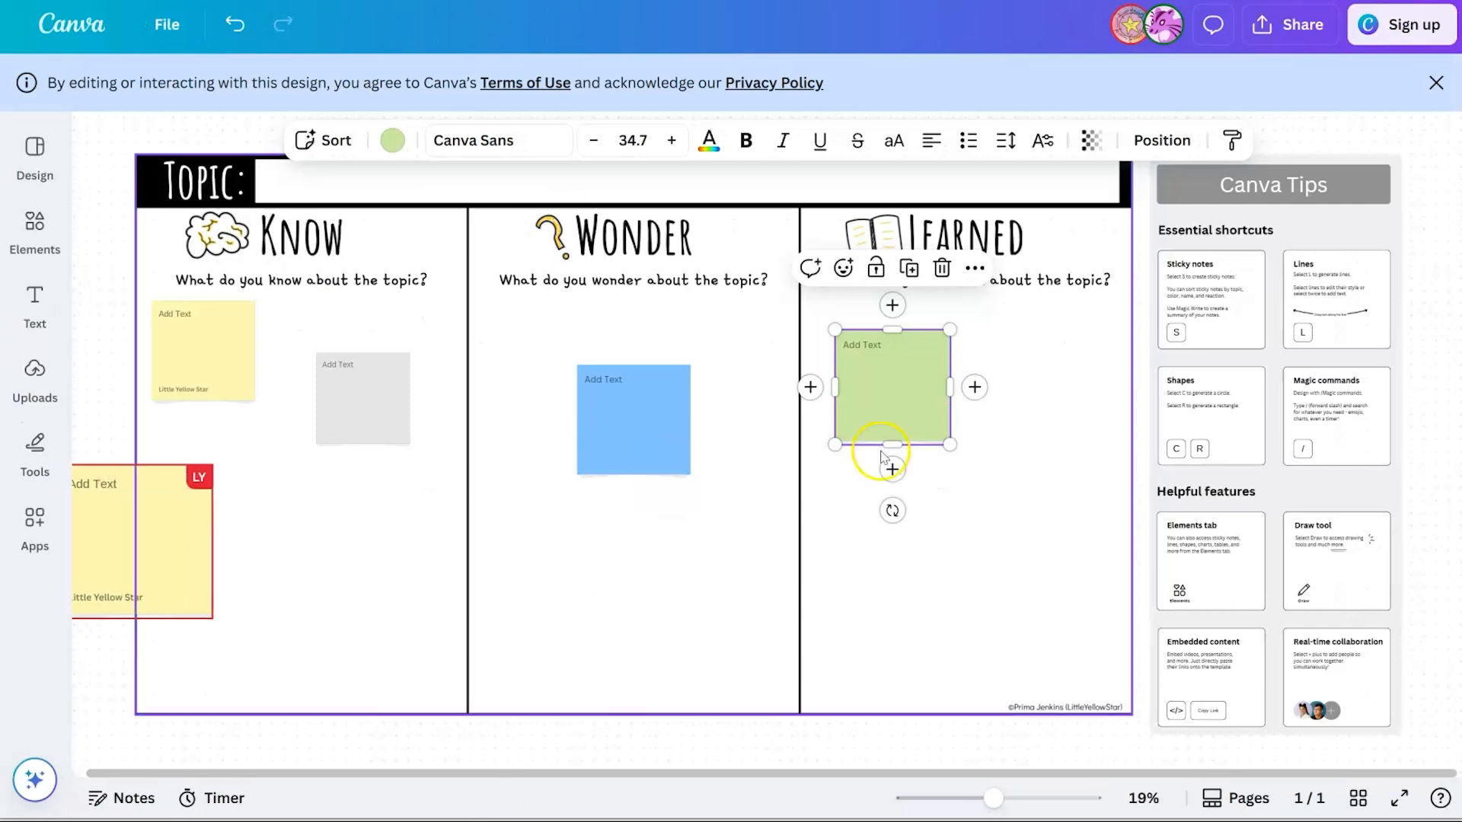
pyautogui.moveTo(196, 562); pyautogui.dragTo(375, 578)
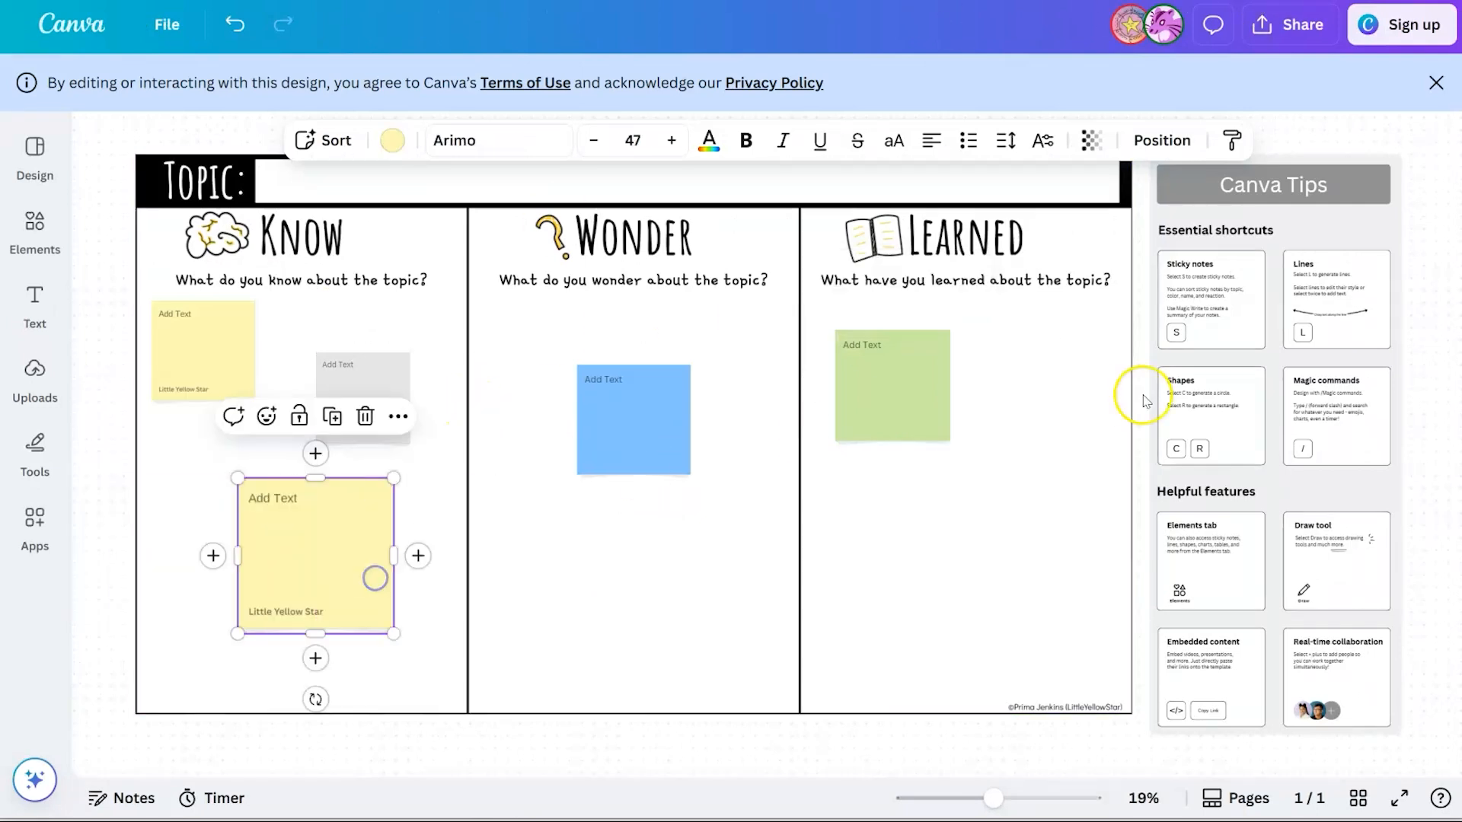
# As the guest, add another yellow sticky note, enlarge it to match the owner's large note and place it directly beside that note
pyautogui.click(35, 223)
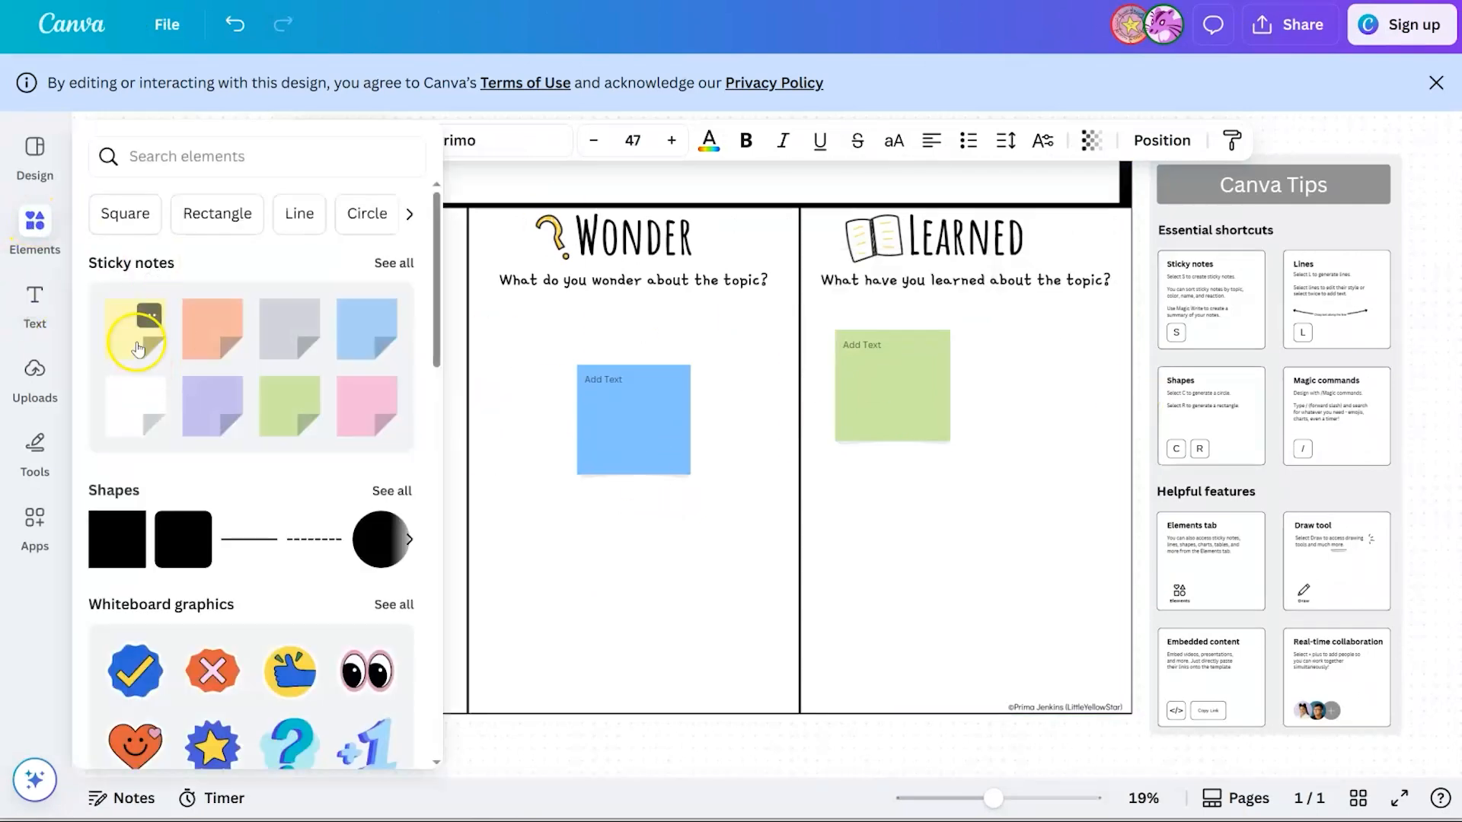
pyautogui.click(136, 344)
pyautogui.moveTo(792, 467); pyautogui.dragTo(874, 556)
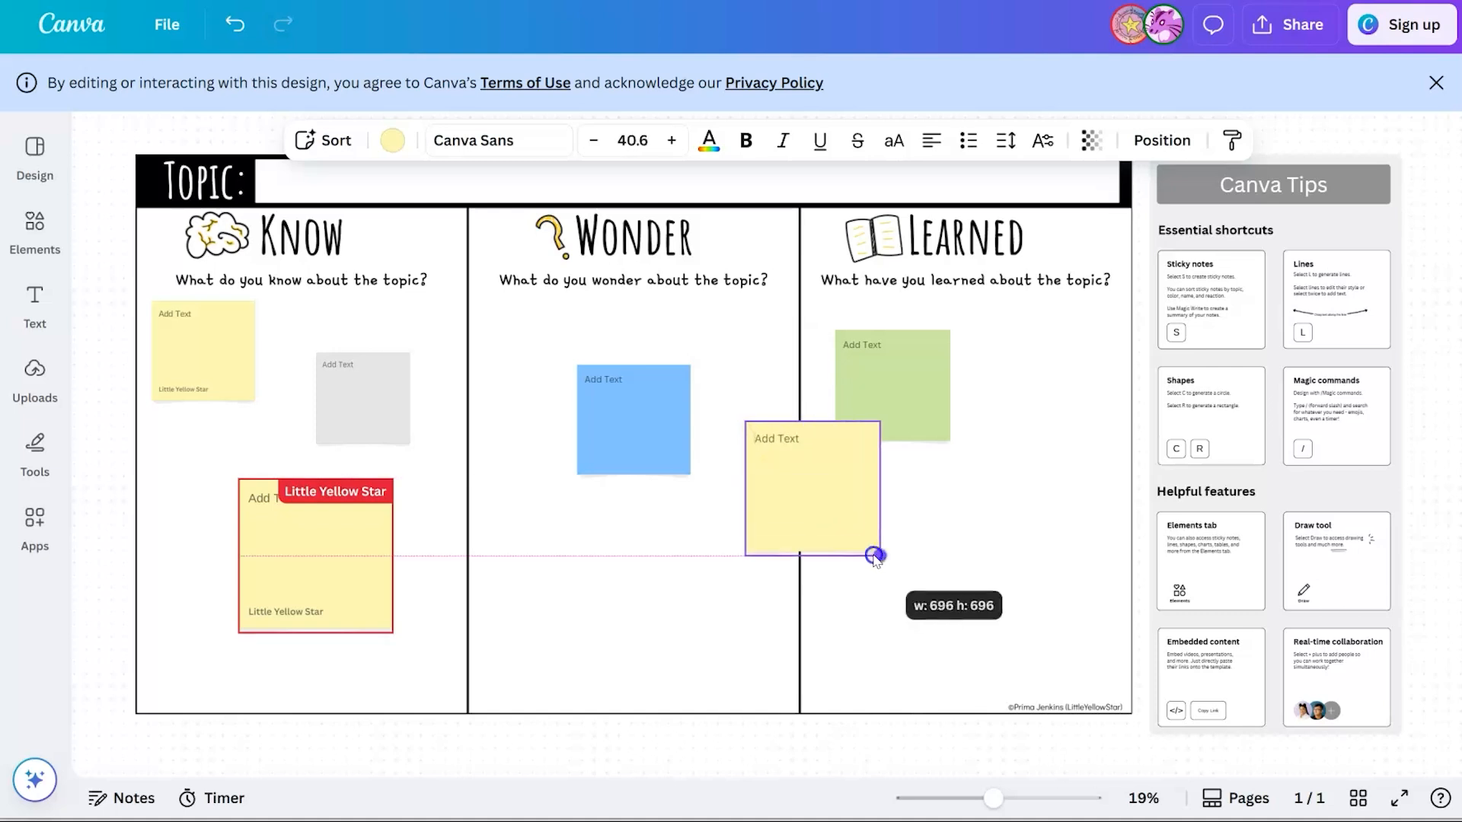
pyautogui.moveTo(870, 489); pyautogui.dragTo(738, 540)
# Add the blue thumbs-up whiteboard graphic and move it to the lower part of the chart, near the divider between Wonder and Learned
pyautogui.click(52, 229)
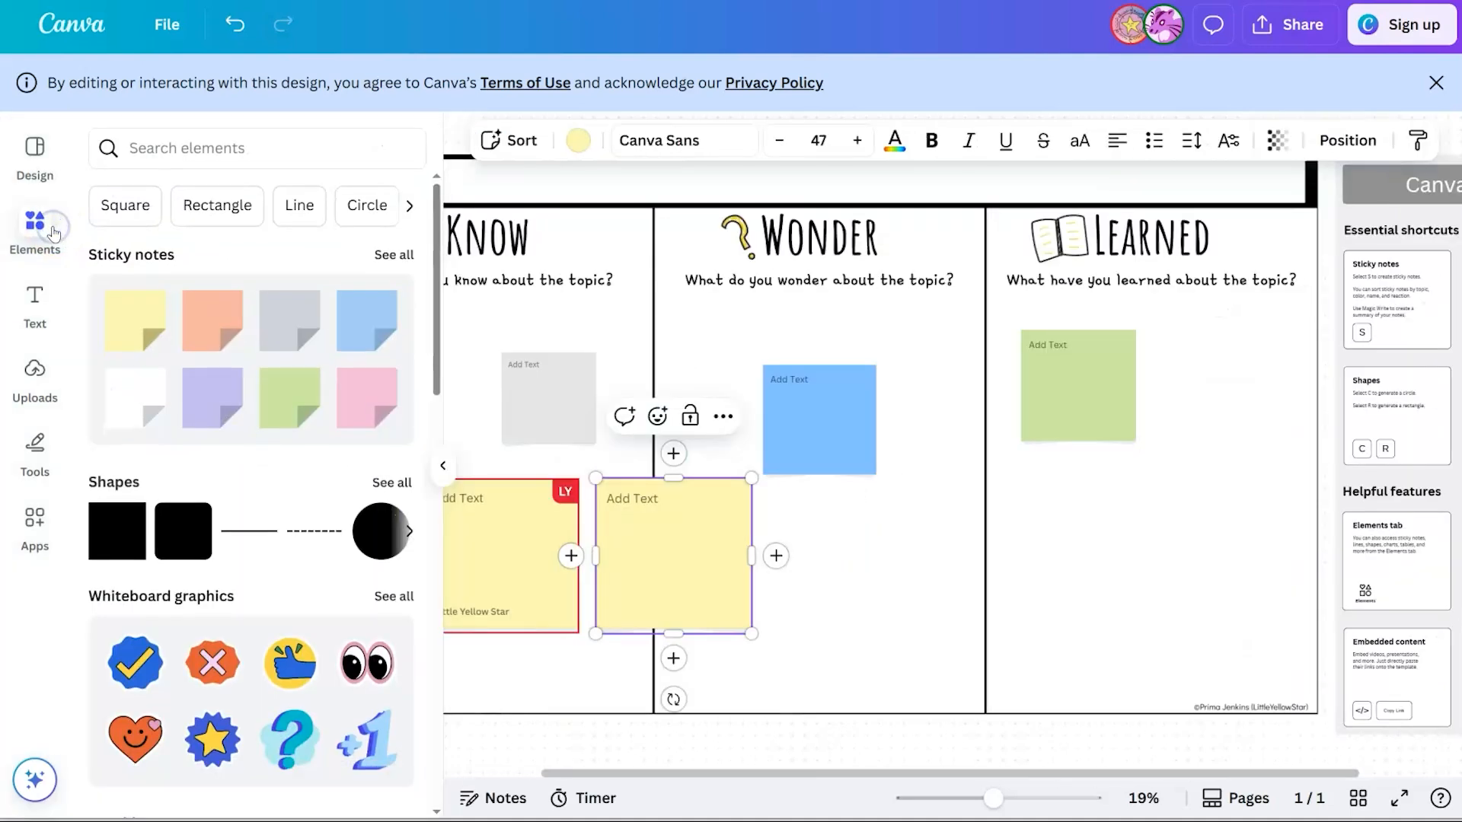
pyautogui.scroll(-3, 366, 385)
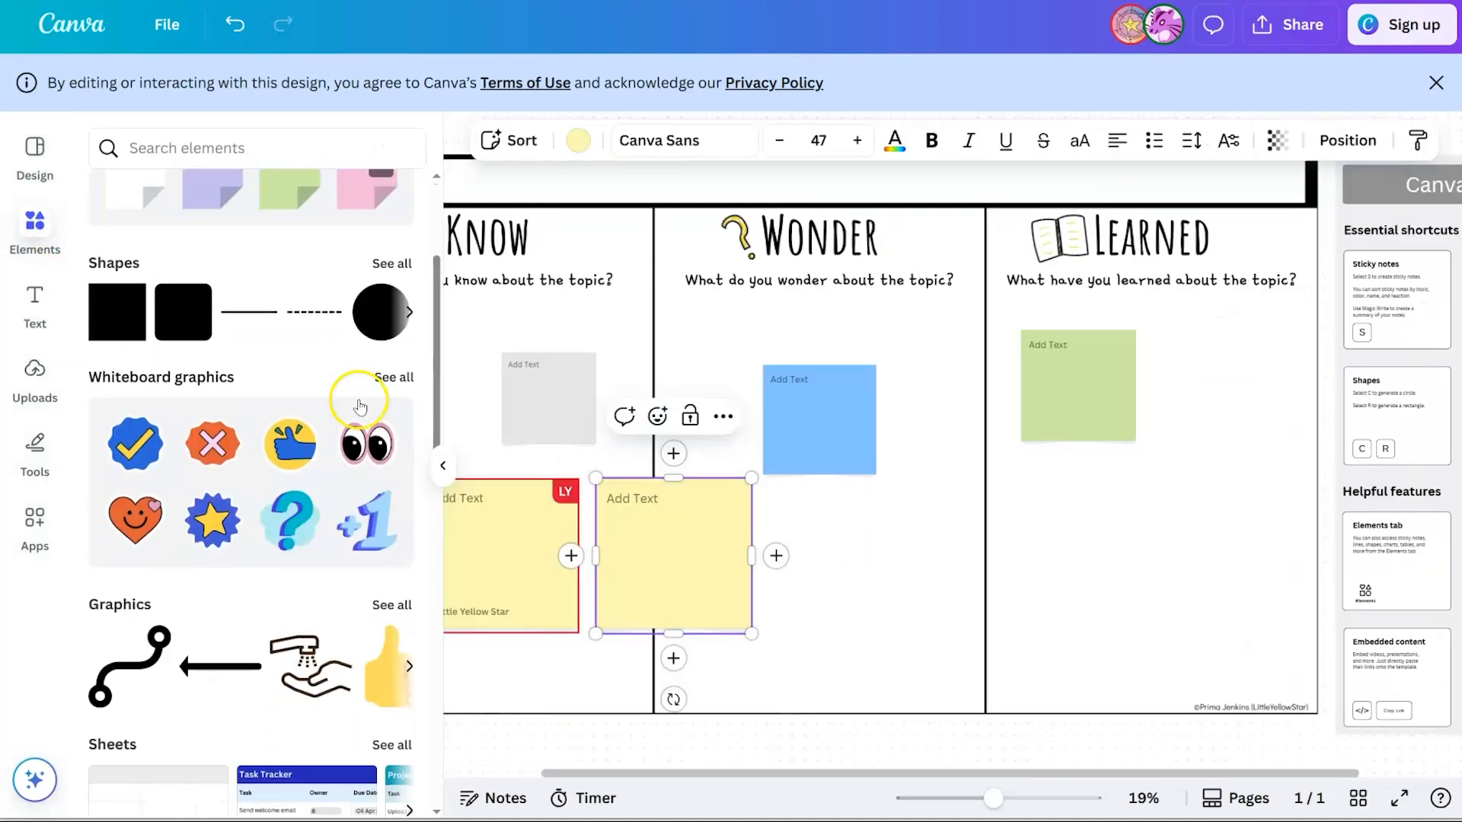
pyautogui.click(308, 463)
pyautogui.moveTo(985, 473); pyautogui.dragTo(960, 599)
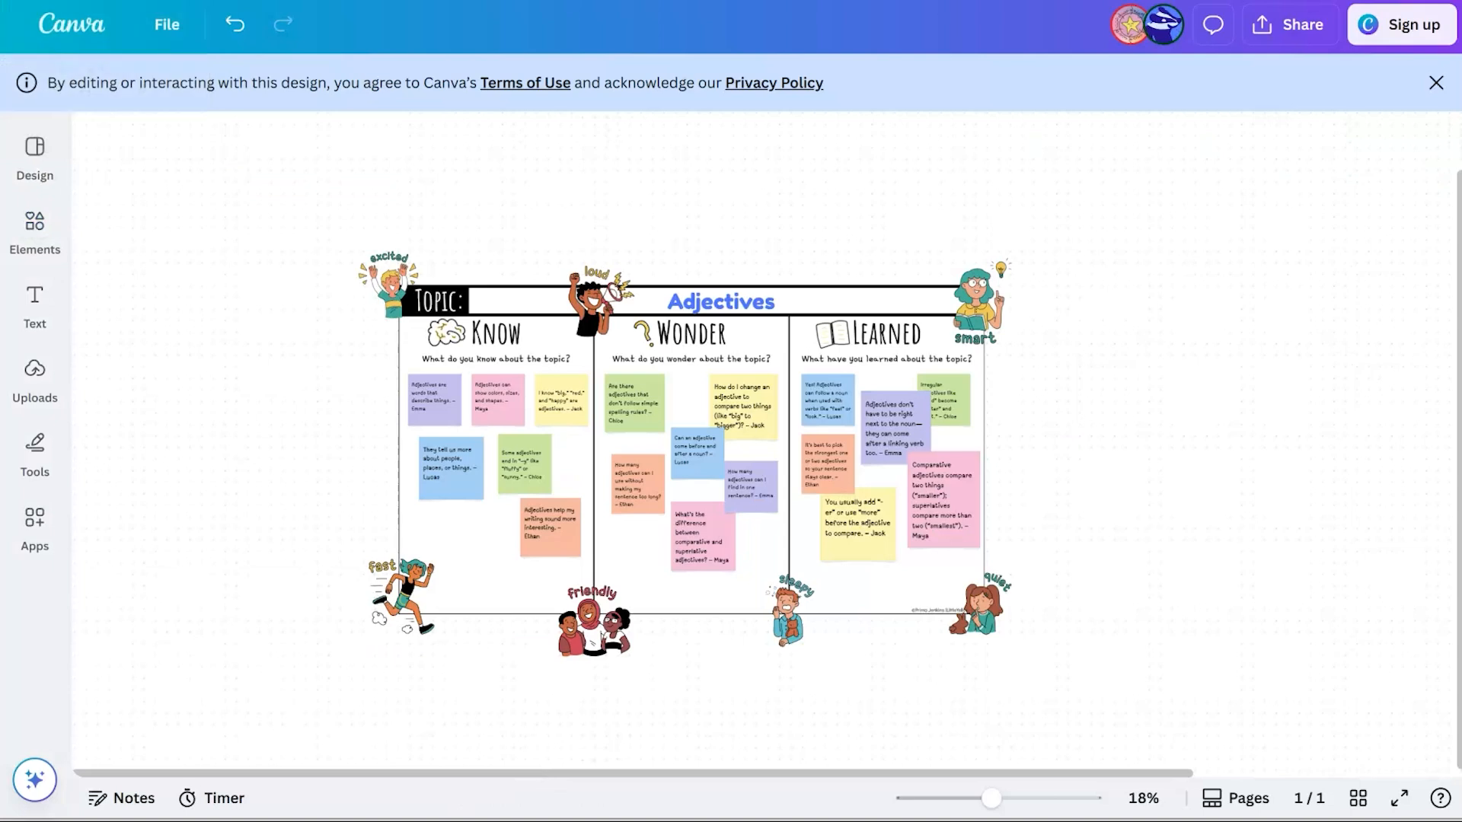
# Examine the completed KWL chart example up close and select its Adjectives topic title
pyautogui.moveTo(991, 798); pyautogui.dragTo(1005, 797)
pyautogui.click(685, 219)
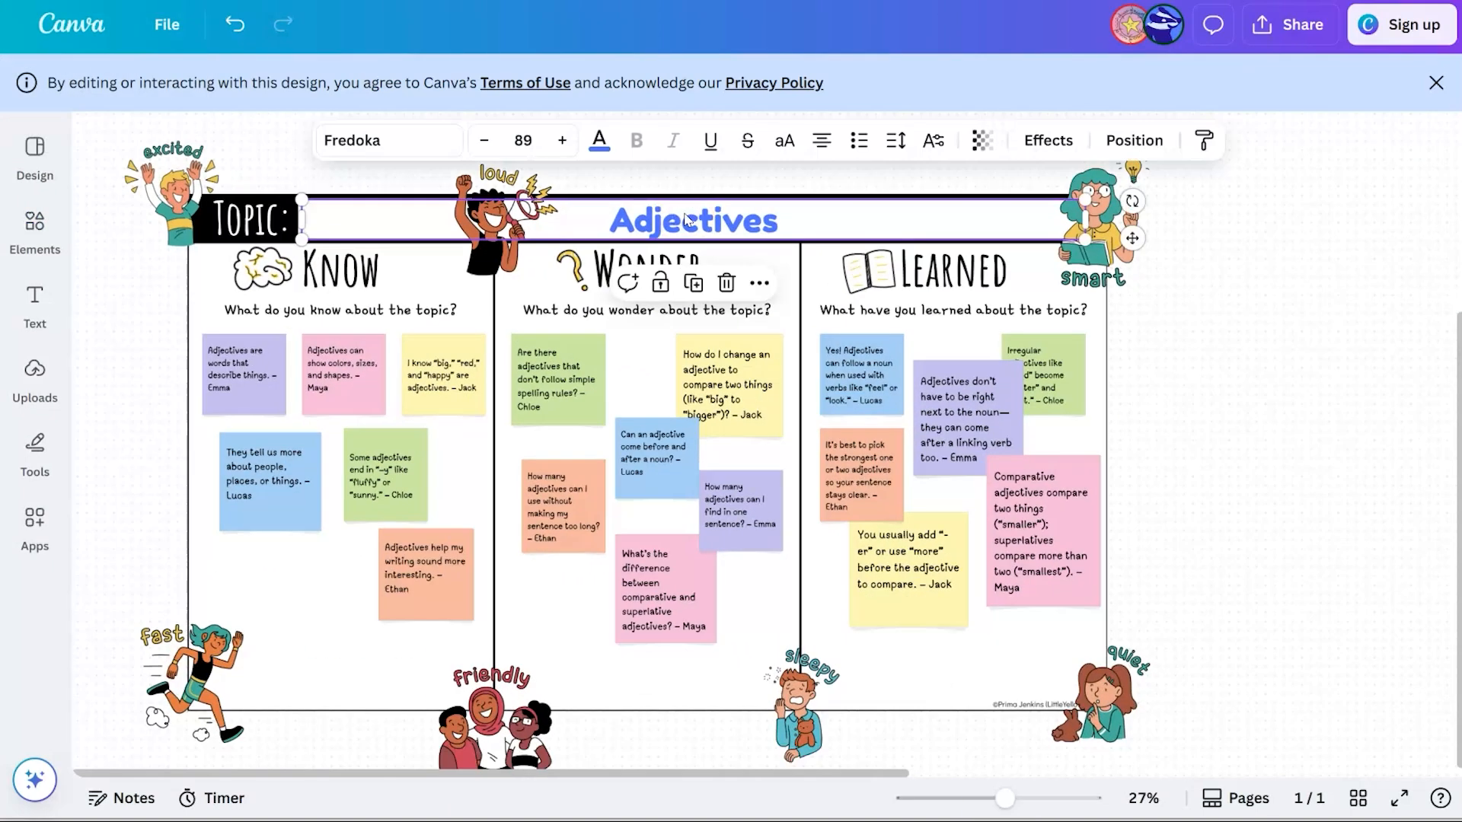